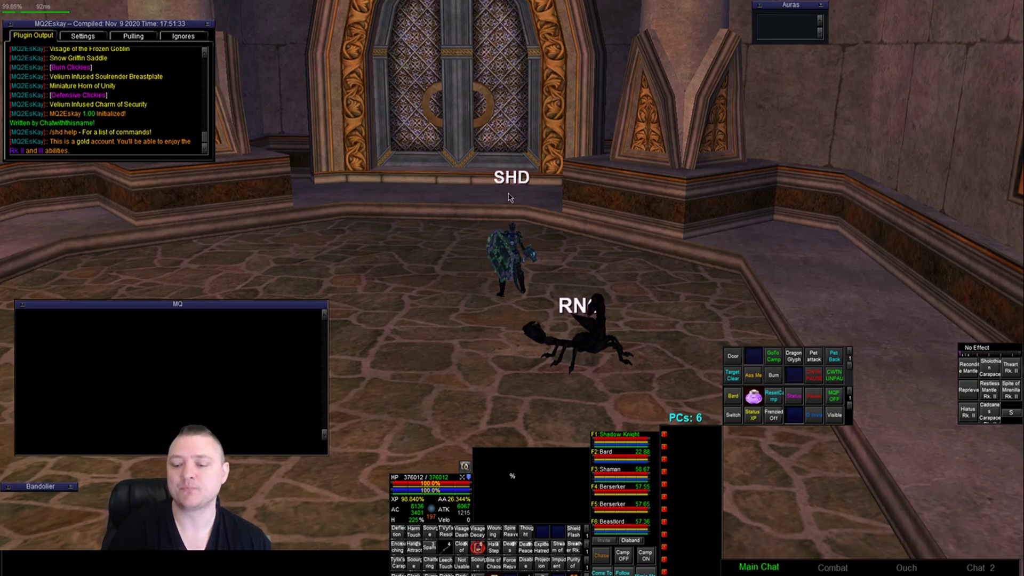
# Enter the group status command /bcga //status in the chat line without sending it.
pyautogui.write('bcga //status')
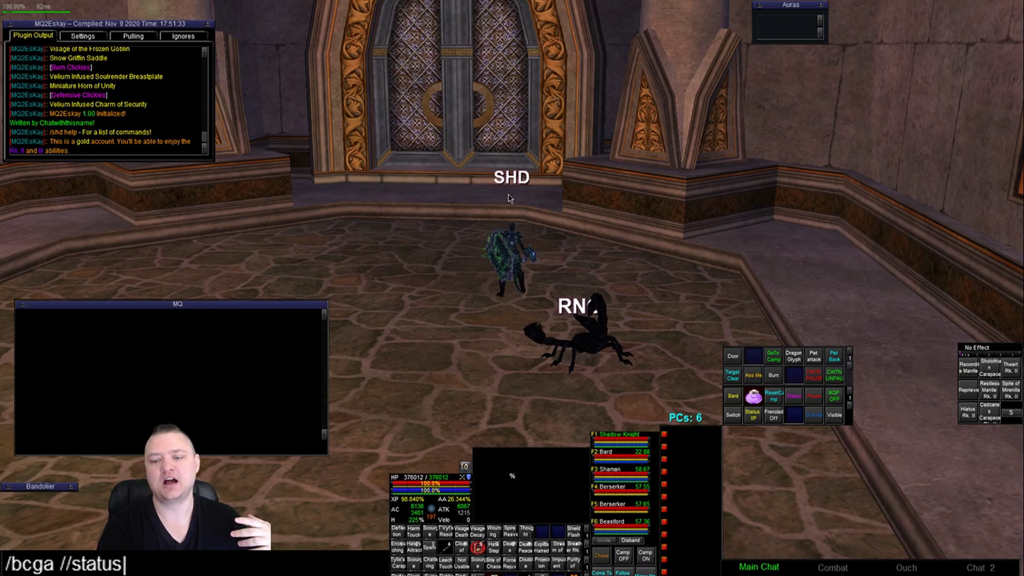
# Send the group status request and switch the Shadow Knight to Tank with /shd mode 4.
pyautogui.press('Return')
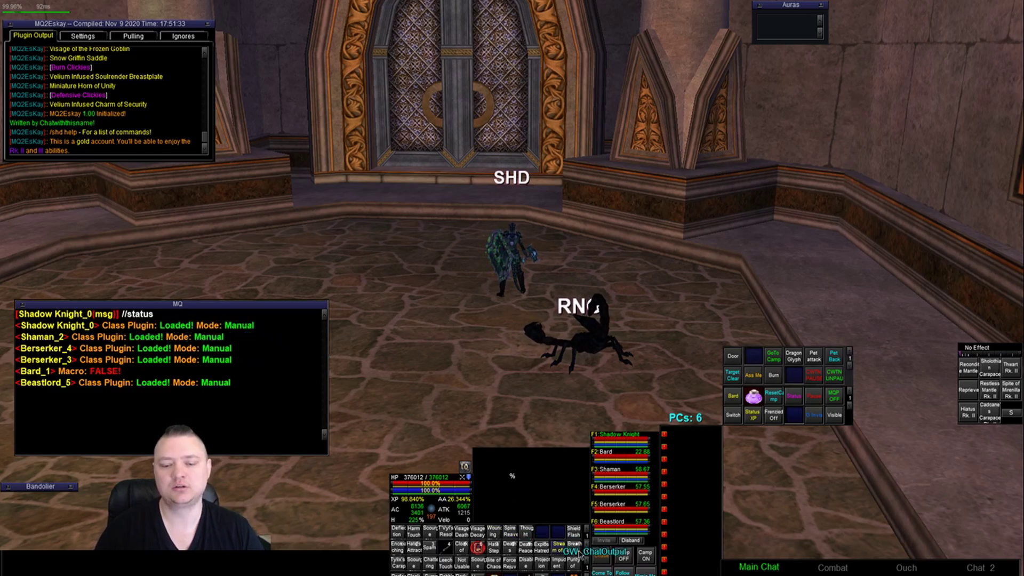
pyautogui.write('/shd mode')
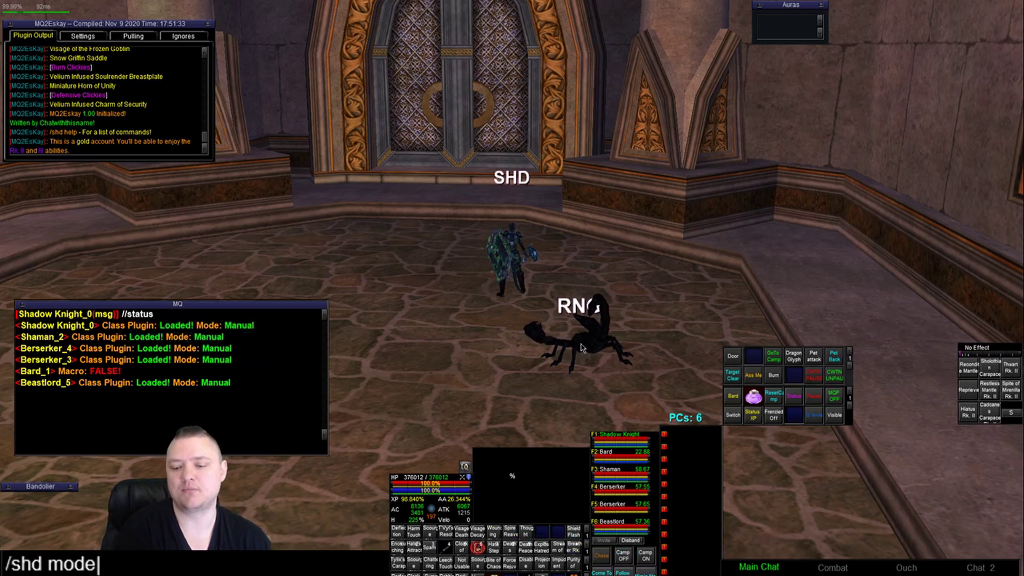
pyautogui.press('Return')
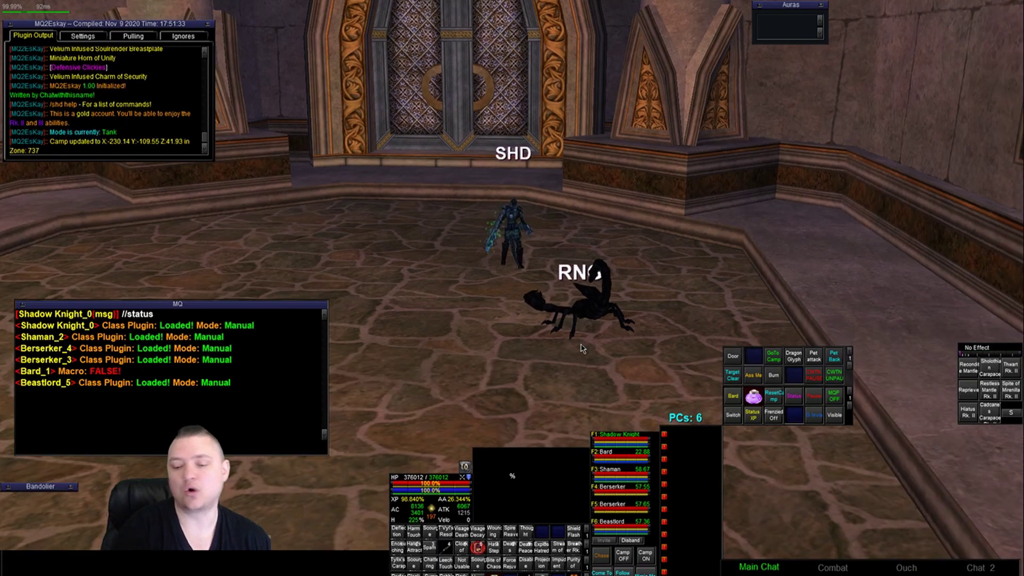
# Resend /bcga //status to confirm the Shadow Knight's new tank mode.
pyautogui.press('Return')
pyautogui.press('Up')
pyautogui.press('Up')
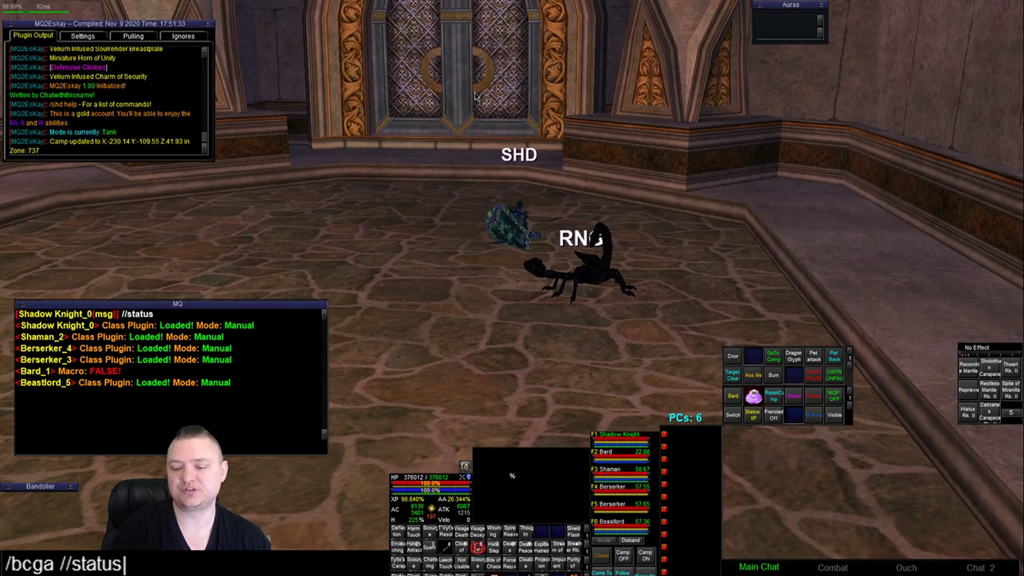
pyautogui.press('Return')
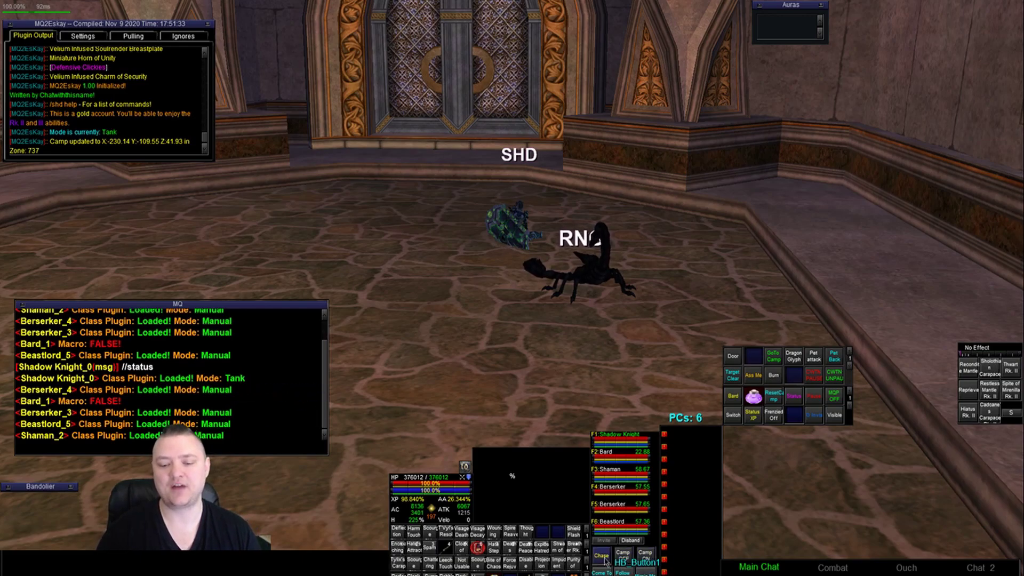
pyautogui.press('Return')
pyautogui.press('Up')
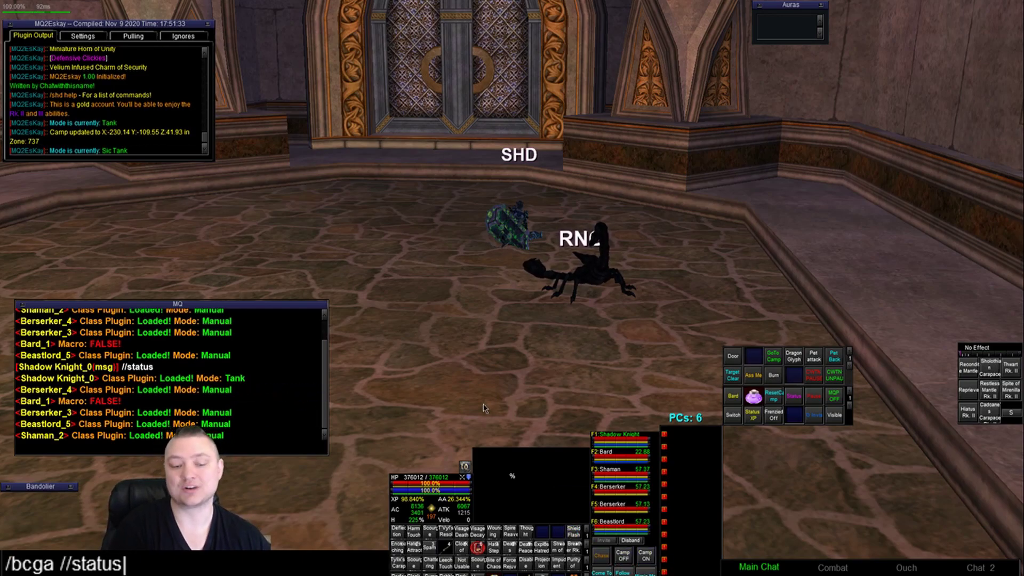
pyautogui.press('Up')
pyautogui.press('Return')
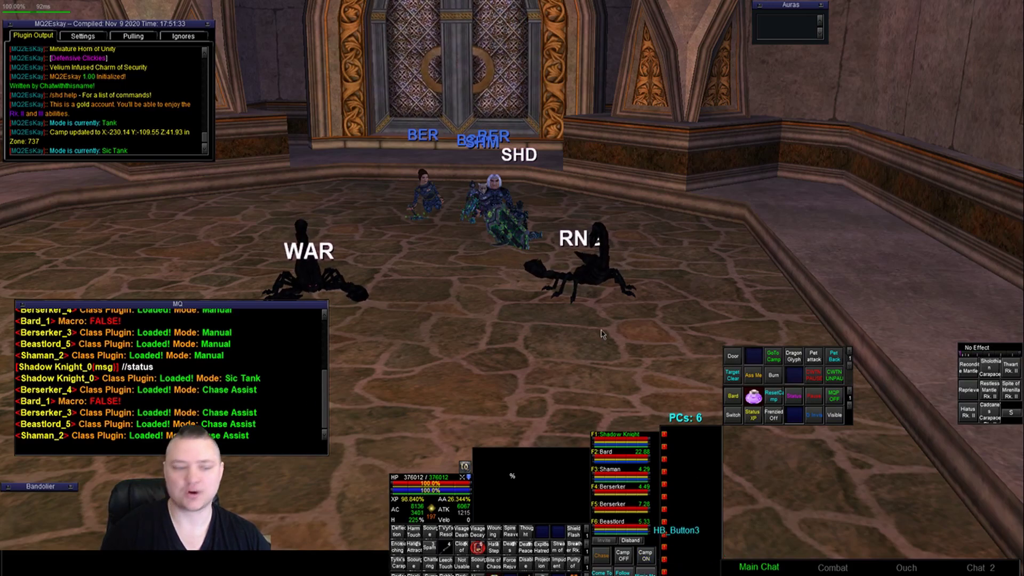
# Turn camping off so all bots go to Manual mode, checking group status before and after.
pyautogui.press('Up')
pyautogui.press('Return')
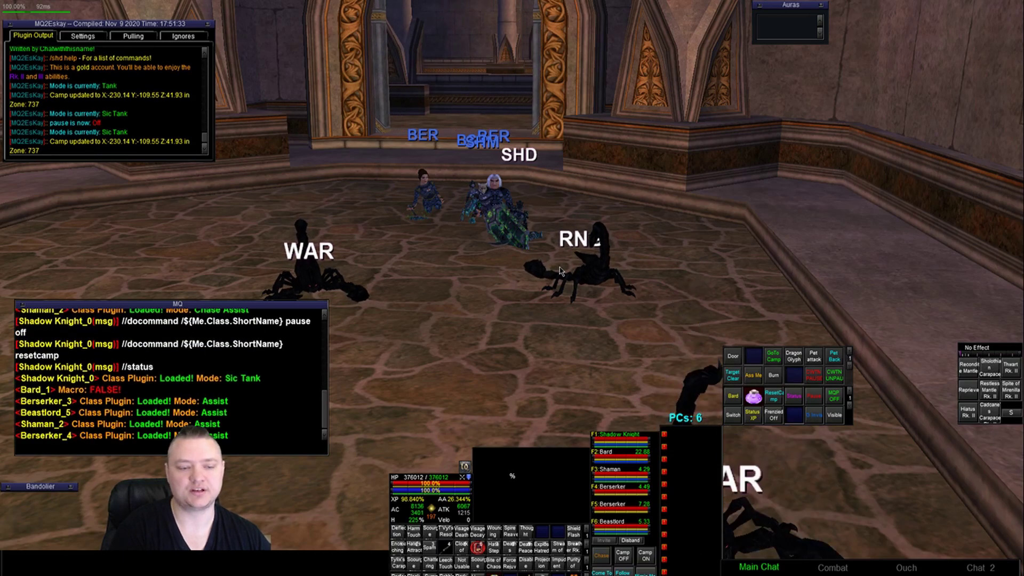
pyautogui.click(627, 560)
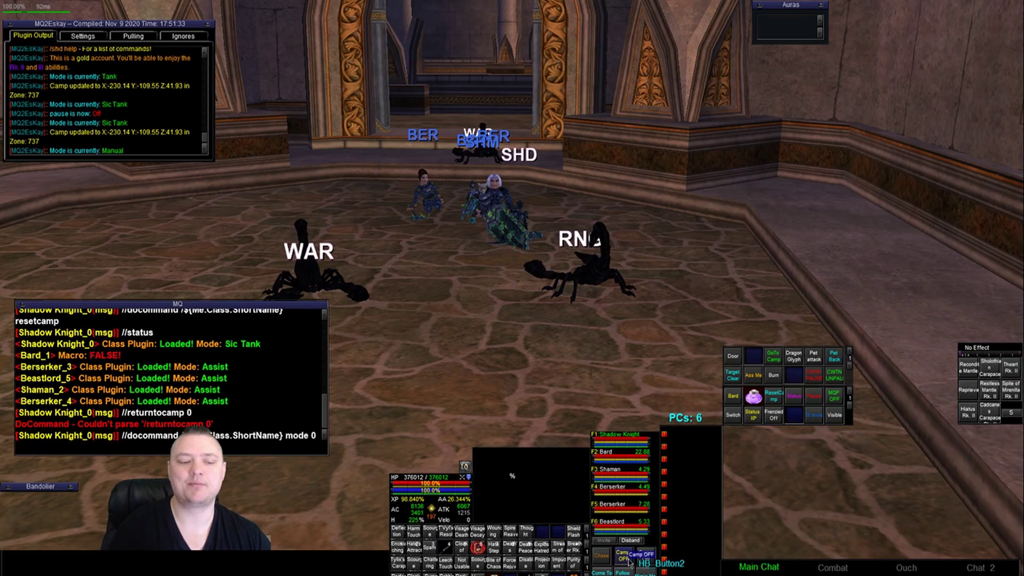
pyautogui.press('Up')
pyautogui.press('Return')
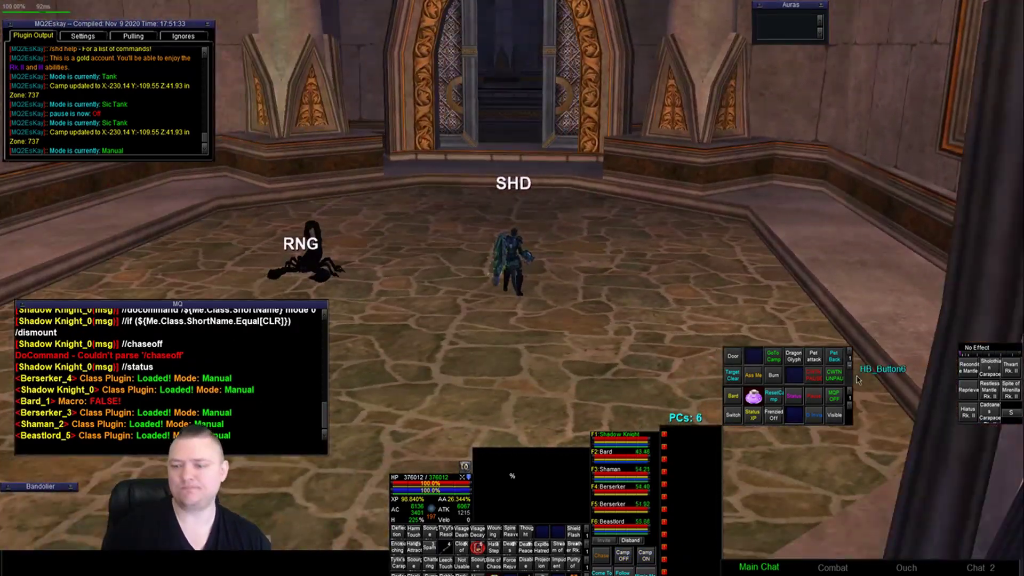
# Pause every bot with CWTN PAUSE and verify, then unpause with CWTN UNPAUSE and verify.
pyautogui.click(814, 375)
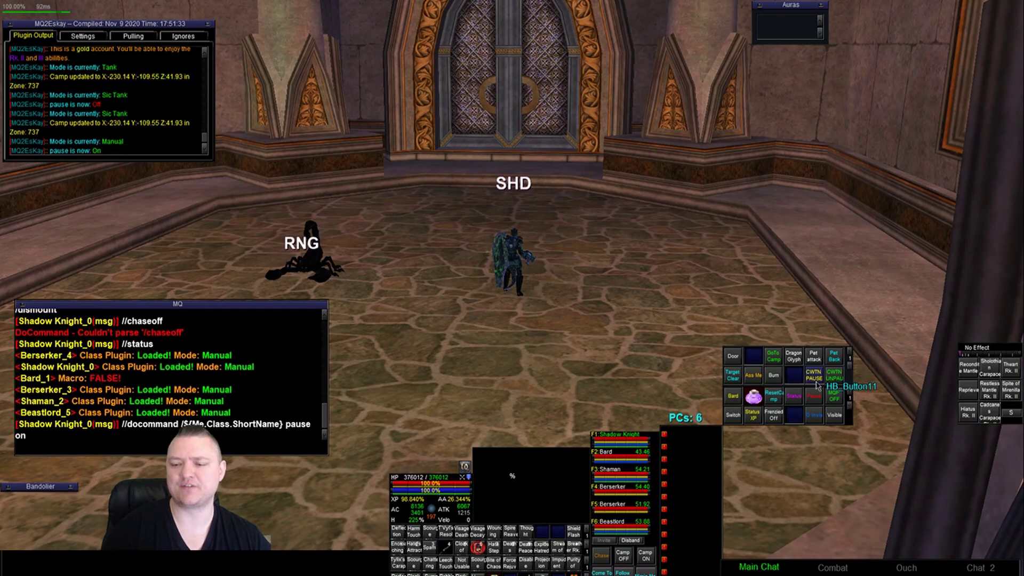
pyautogui.click(795, 400)
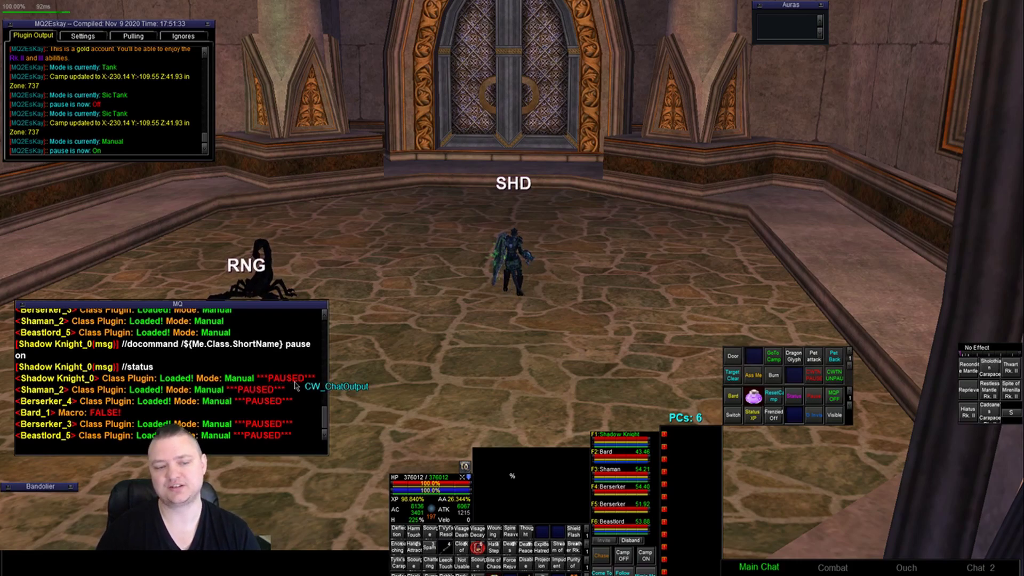
pyautogui.click(834, 375)
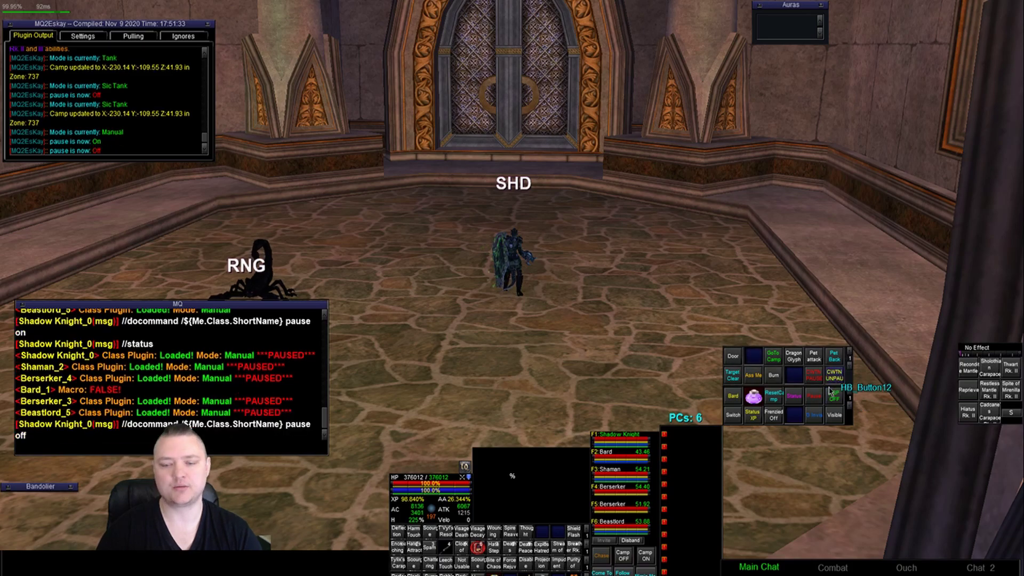
pyautogui.click(795, 402)
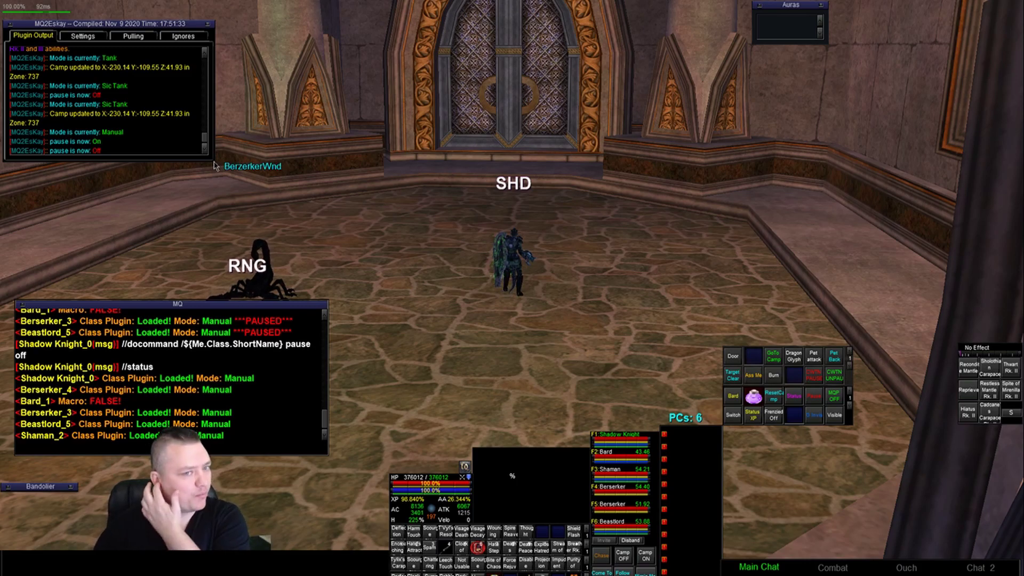
# Enlarge the MQ2Eskay window on its Settings tab to read the SummonRemains description.
pyautogui.moveTo(281, 205); pyautogui.dragTo(352, 251)
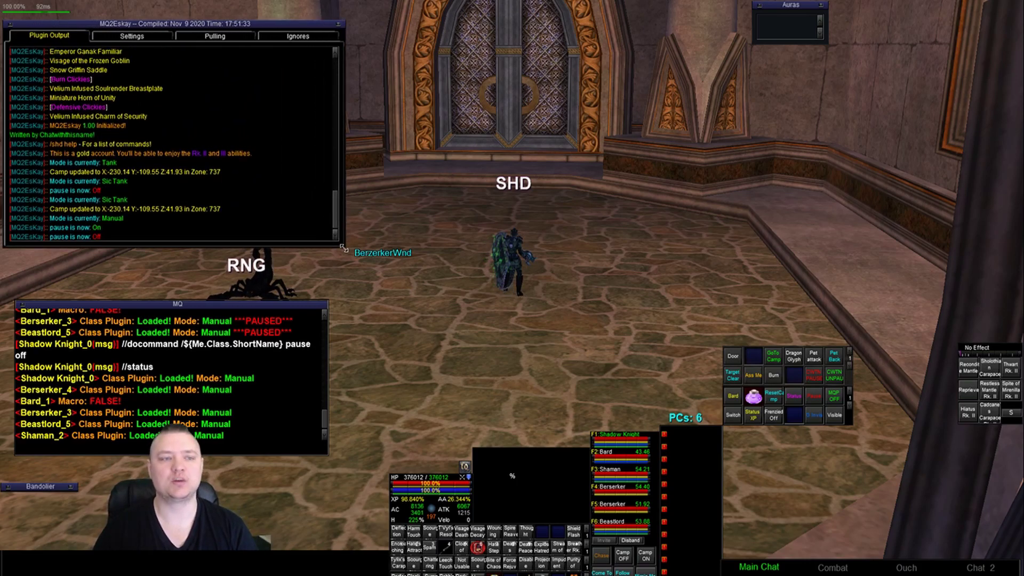
pyautogui.click(133, 36)
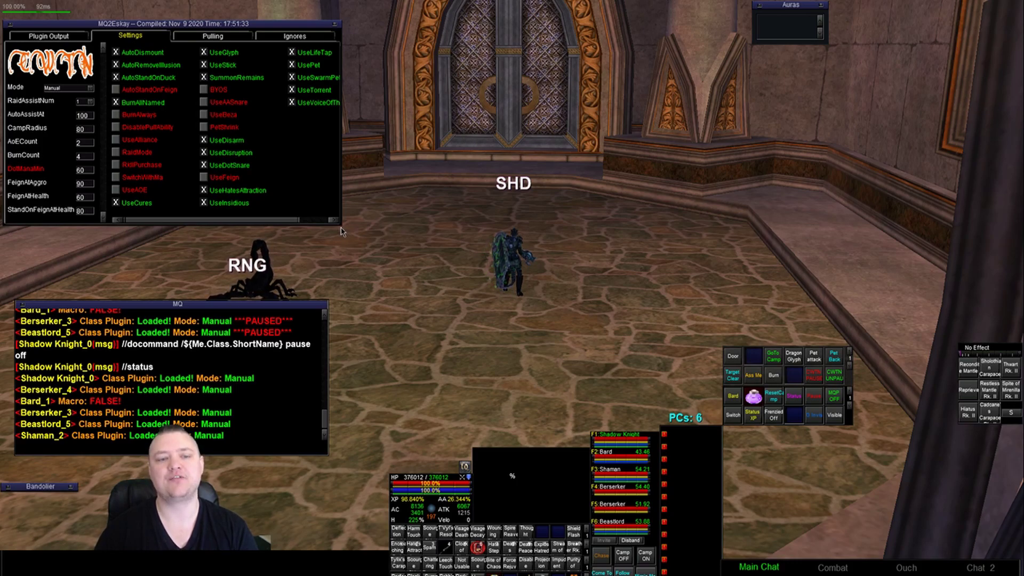
pyautogui.moveTo(342, 230); pyautogui.dragTo(376, 235)
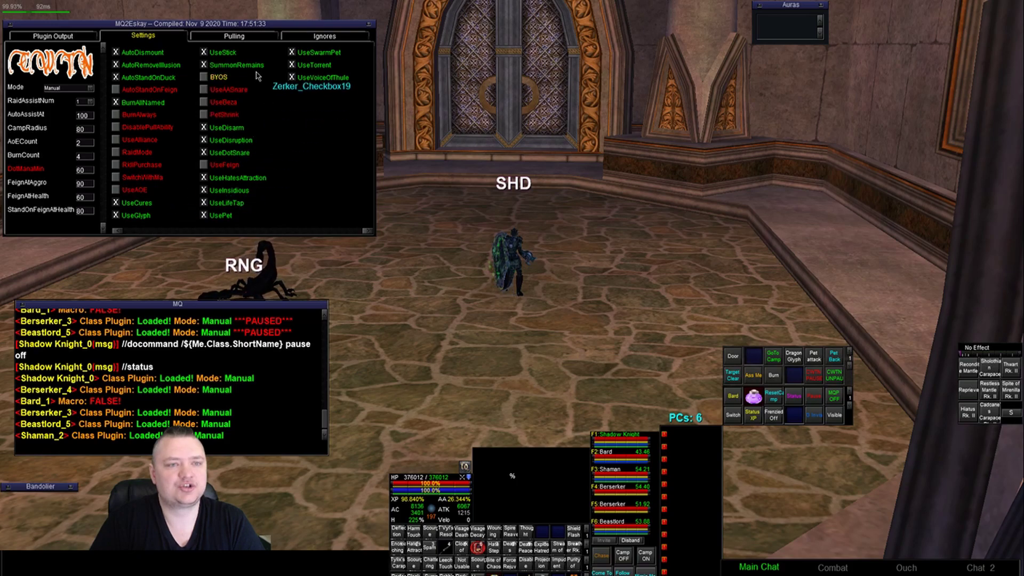
pyautogui.moveTo(258, 70)
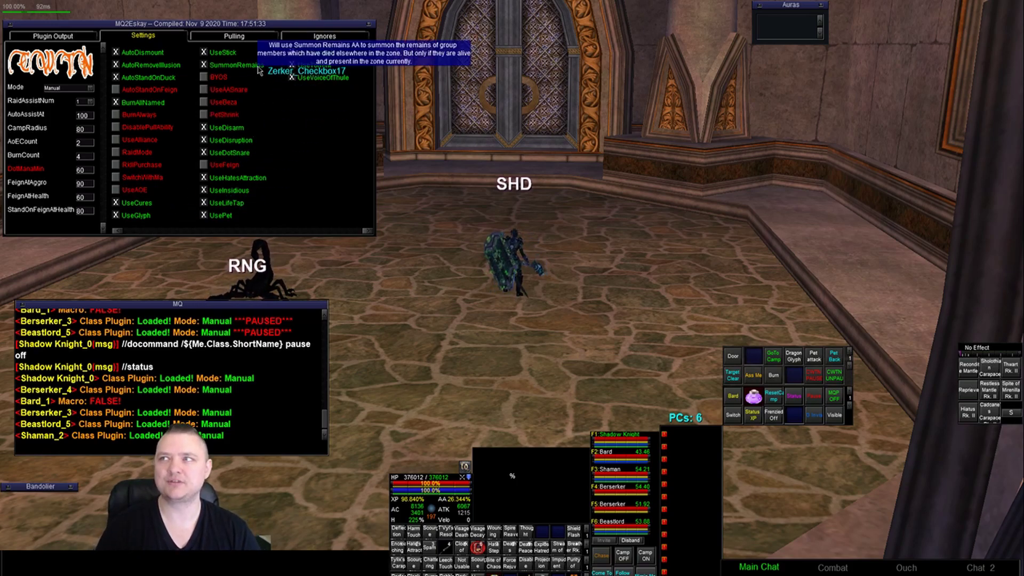
# Echo ${CWTN.AutoSummonRemains} and ${CWTN.SummonRemains}, both returning TRUE.
pyautogui.write('/echo ${CWTN.AutoSummon')
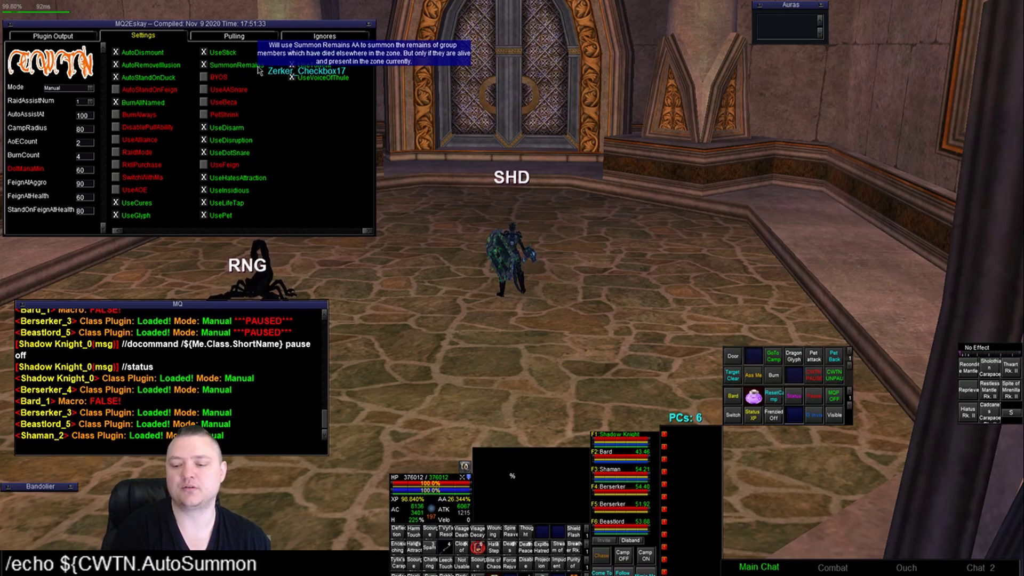
pyautogui.write('Remains{')
pyautogui.press('BackSpace')
pyautogui.write('}')
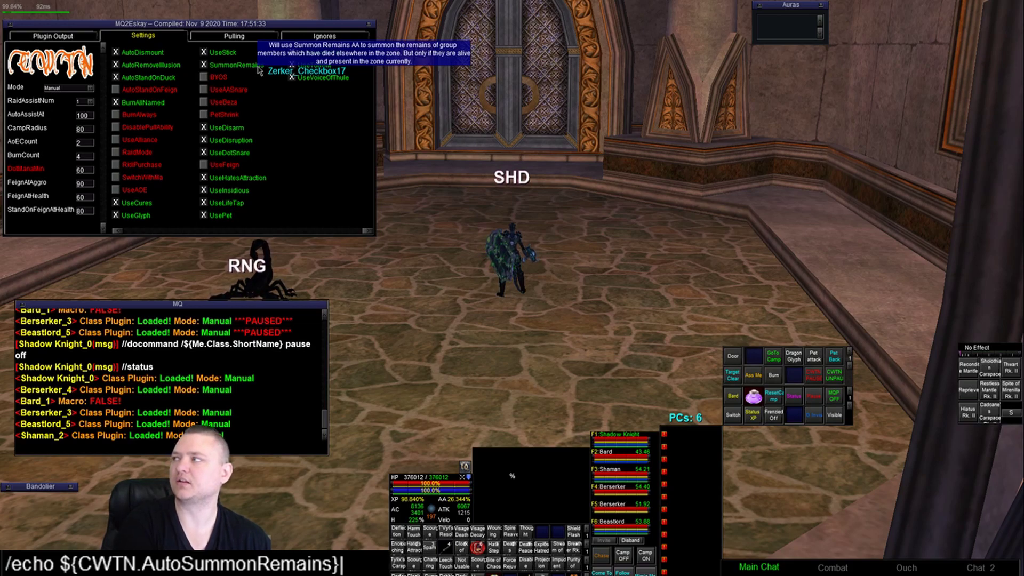
pyautogui.press('Return')
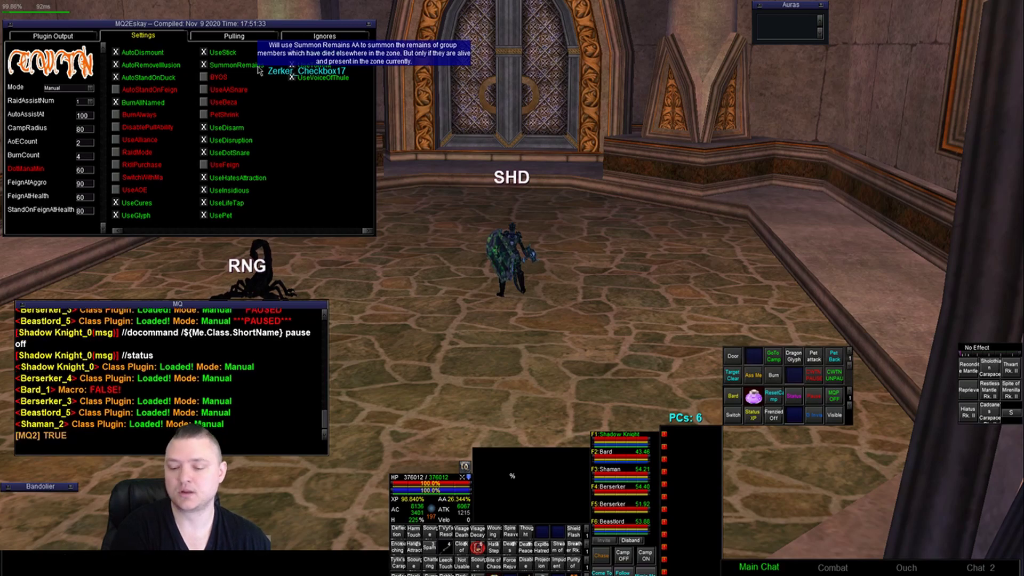
pyautogui.press('Up')
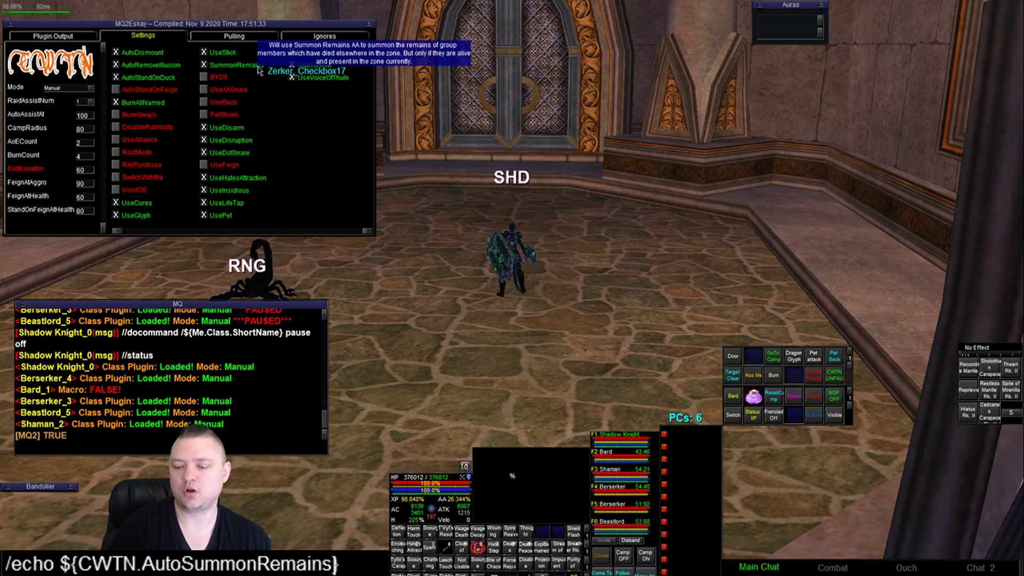
pyautogui.press('BackSpace')
pyautogui.press('BackSpace')
pyautogui.press('BackSpace')
pyautogui.press('BackSpace')
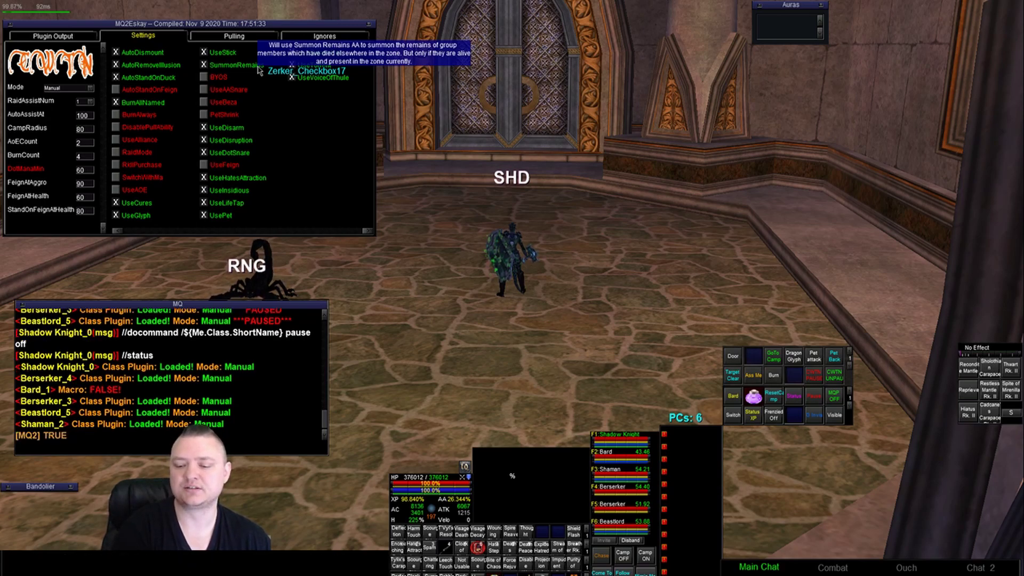
pyautogui.press('Return')
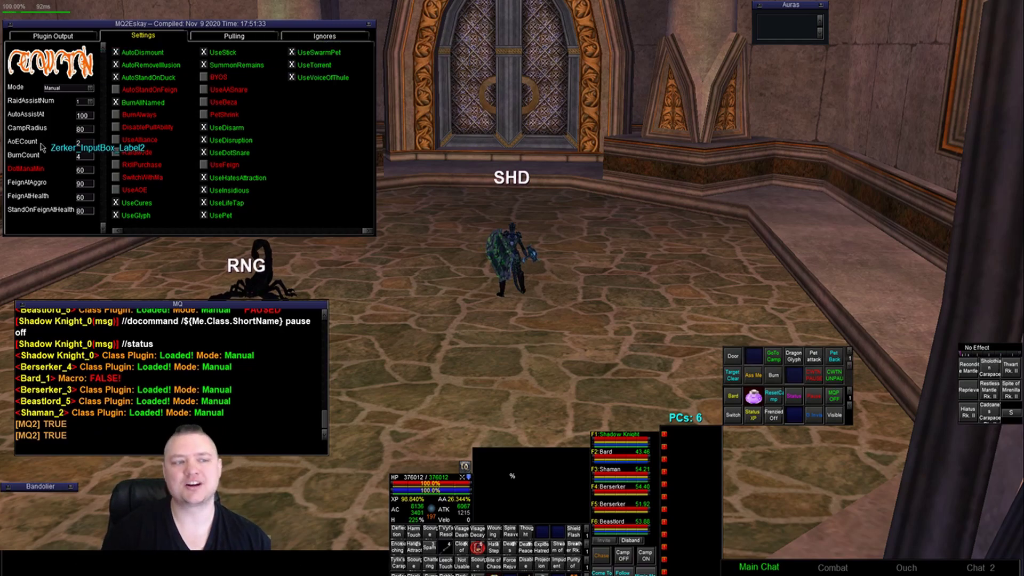
# Echo ${CWTN.AoECount}, returning 2, then ${CWTN.AOECount} twice, returning NULL.
pyautogui.press('Up')
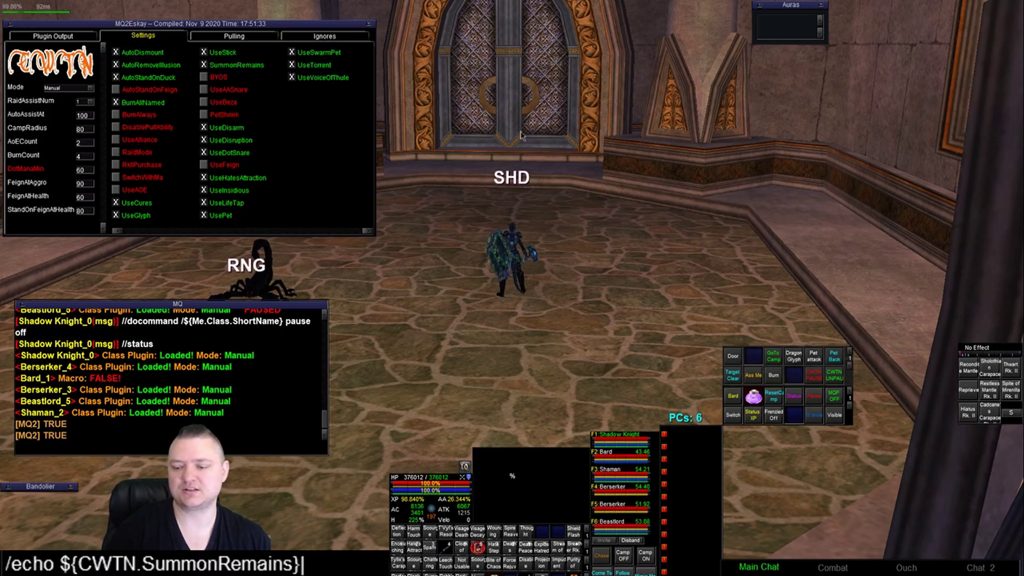
pyautogui.press('Left')
pyautogui.press('BackSpace')
pyautogui.press('BackSpace')
pyautogui.press('BackSpace')
pyautogui.press('BackSpace')
pyautogui.press('BackSpace')
pyautogui.press('BackSpace')
pyautogui.press('BackSpace')
pyautogui.press('BackSpace')
pyautogui.press('BackSpace')
pyautogui.press('BackSpace')
pyautogui.press('BackSpace')
pyautogui.press('BackSpace')
pyautogui.press('BackSpace')
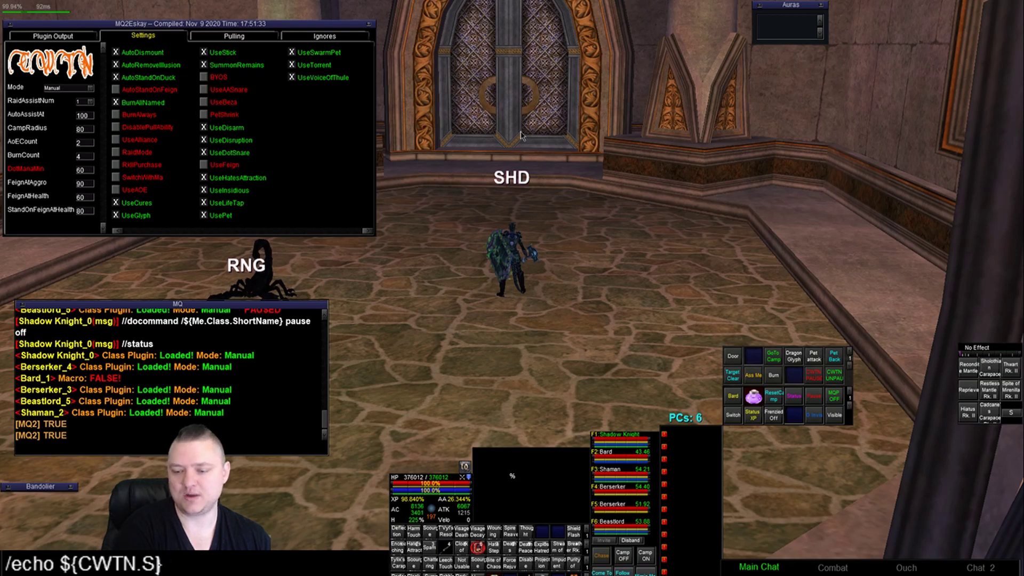
pyautogui.write('AoECount')
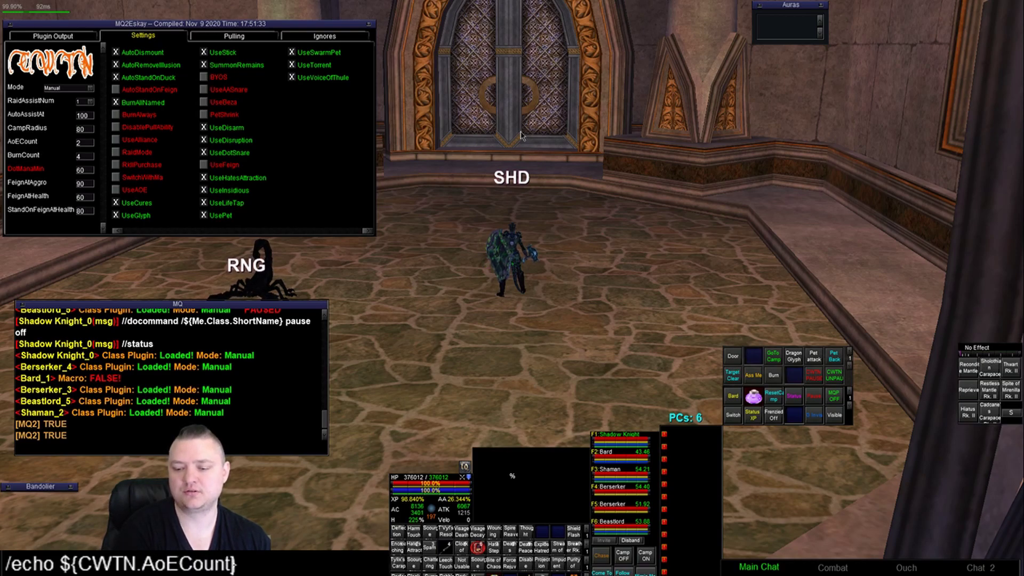
pyautogui.press('Return')
pyautogui.press('Up')
pyautogui.press('Left')
pyautogui.press('Left')
pyautogui.press('Left')
pyautogui.press('Left')
pyautogui.press('Left')
pyautogui.press('Left')
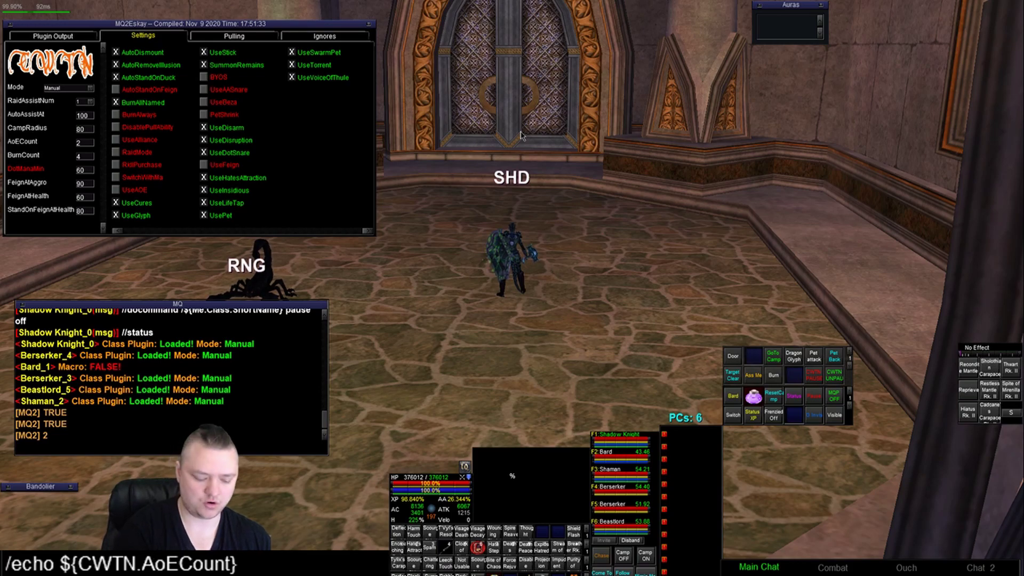
pyautogui.press('BackSpace')
pyautogui.write('O')
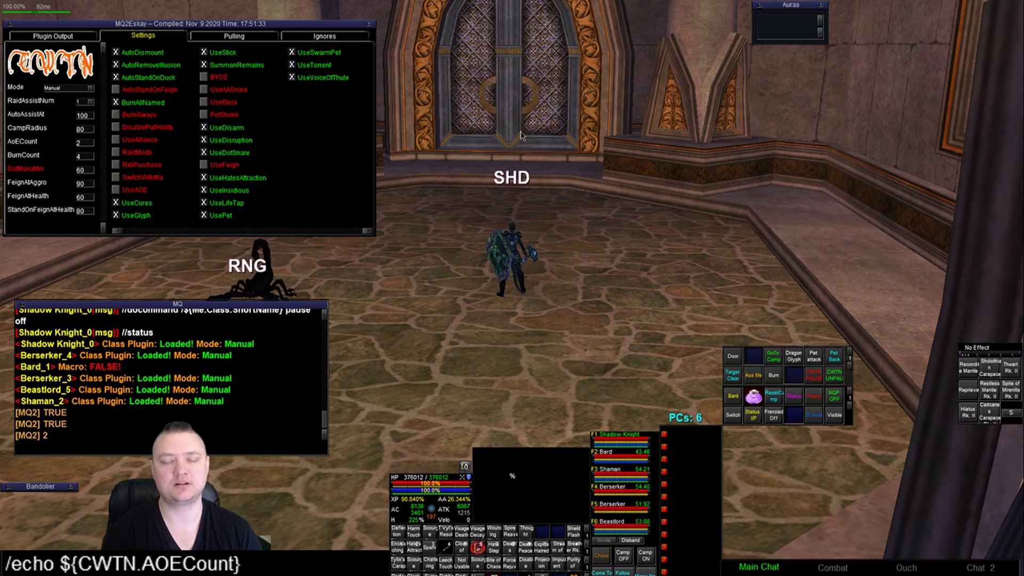
pyautogui.press('Return')
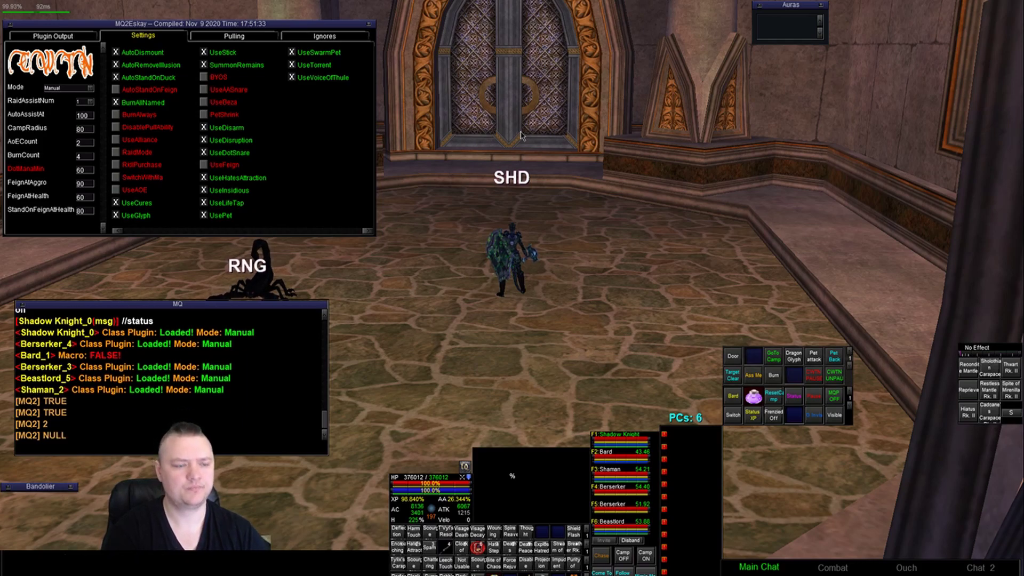
pyautogui.press('Up')
pyautogui.press('Return')
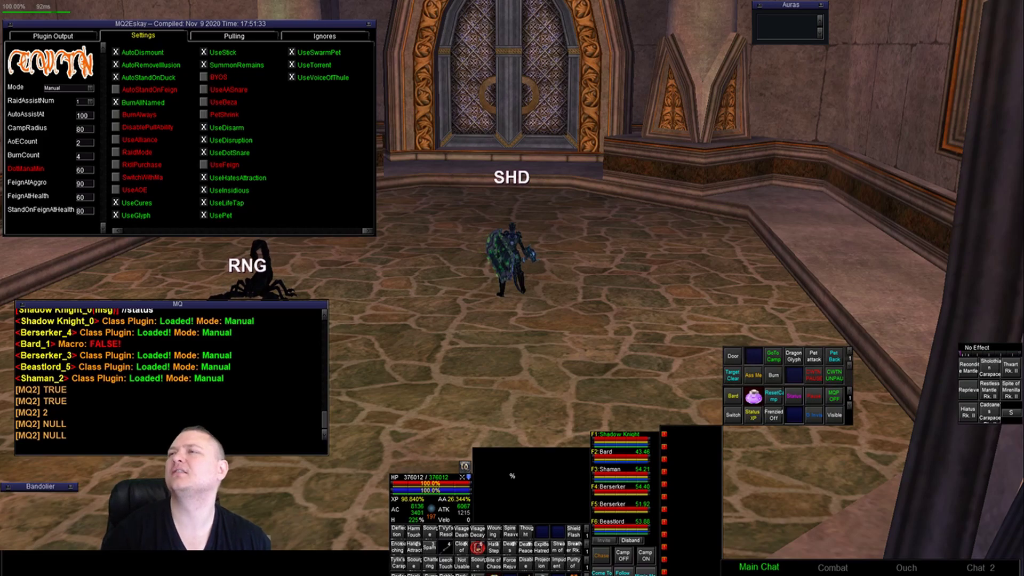
# Unload the MQ2Eskay plugin with /plugin mq2eskay, then load it again.
pyautogui.write('plugin mq2eskay')
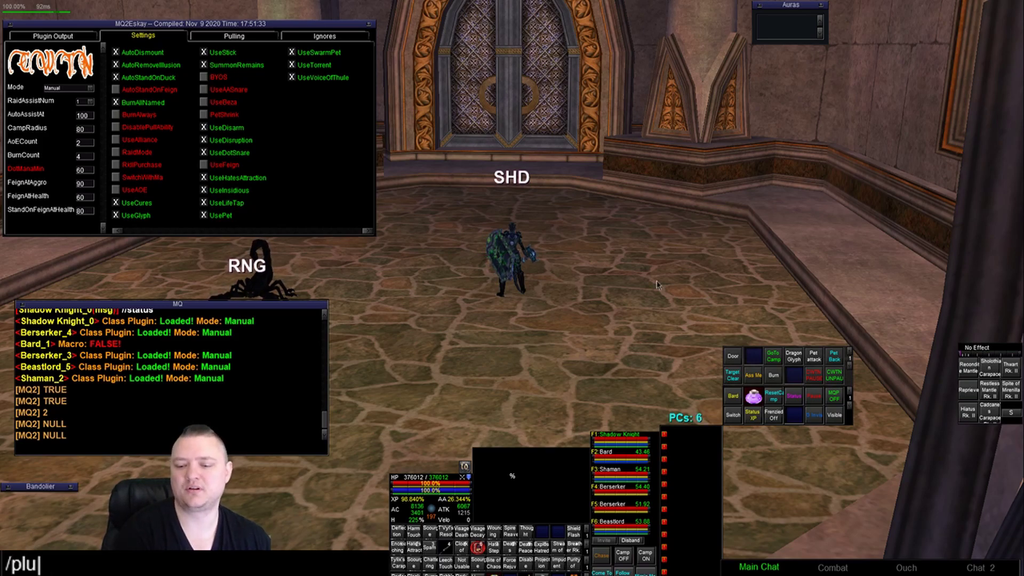
pyautogui.press('Return')
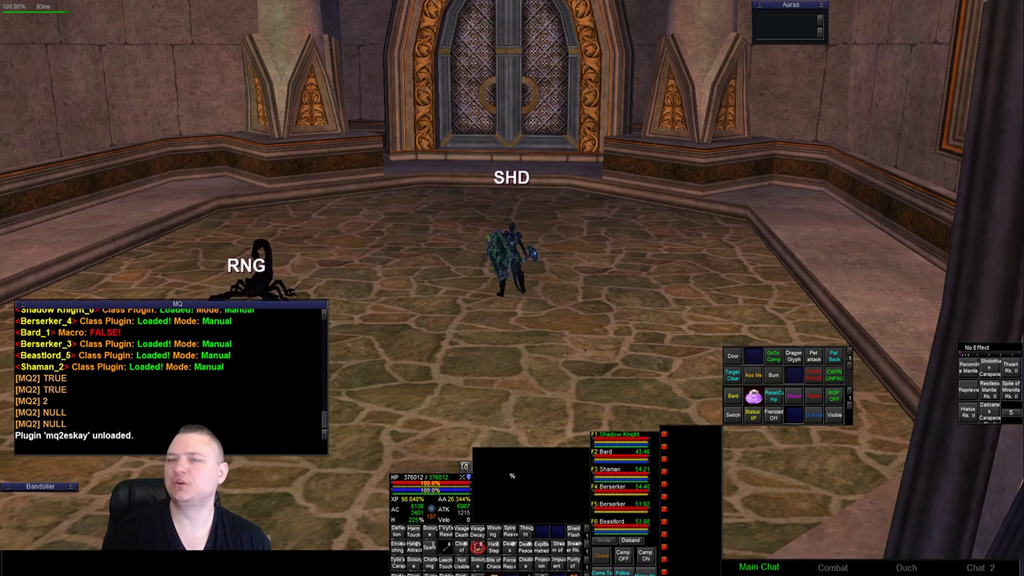
pyautogui.write('/plugin mq2eskay')
pyautogui.press('Return')
# Enlarge the reloaded MQ2Eskay Settings page and echo ${CWTN.AOECount} twice, now returning 2.
pyautogui.click(85, 36)
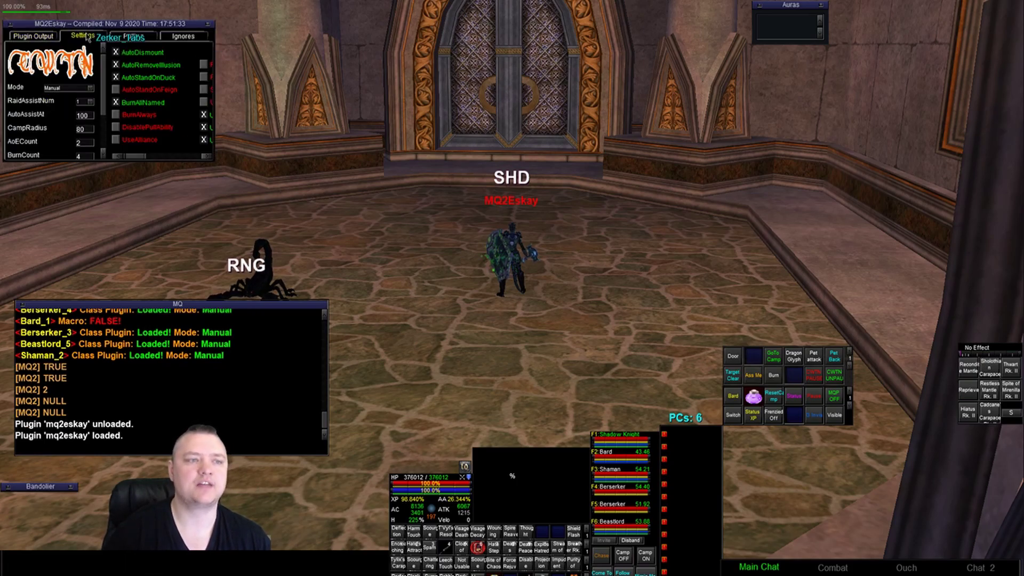
pyautogui.moveTo(212, 159); pyautogui.dragTo(356, 256)
pyautogui.press('Return')
pyautogui.press('Up')
pyautogui.press('Up')
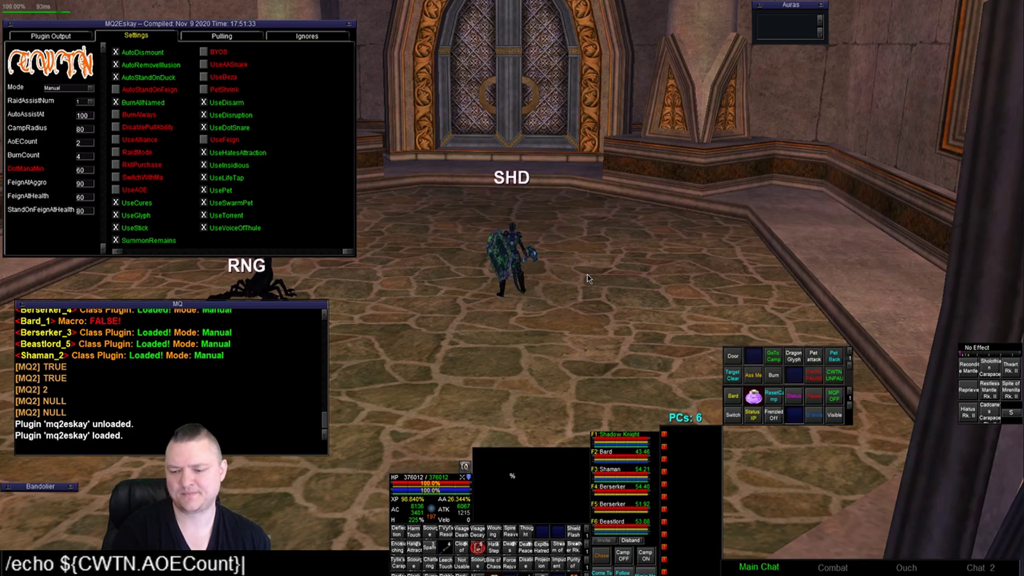
pyautogui.press('Return')
pyautogui.press('Up')
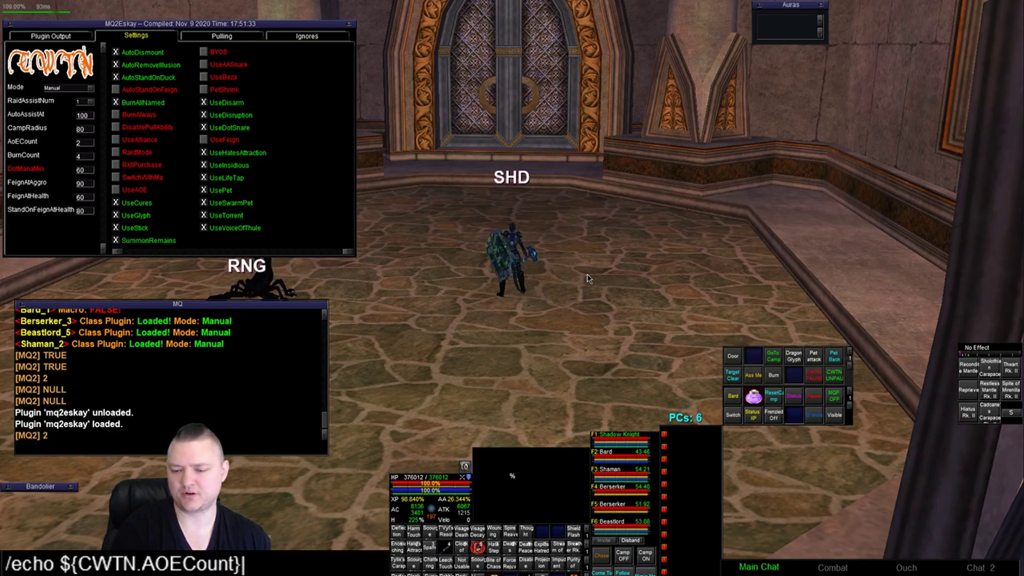
pyautogui.press('Return')
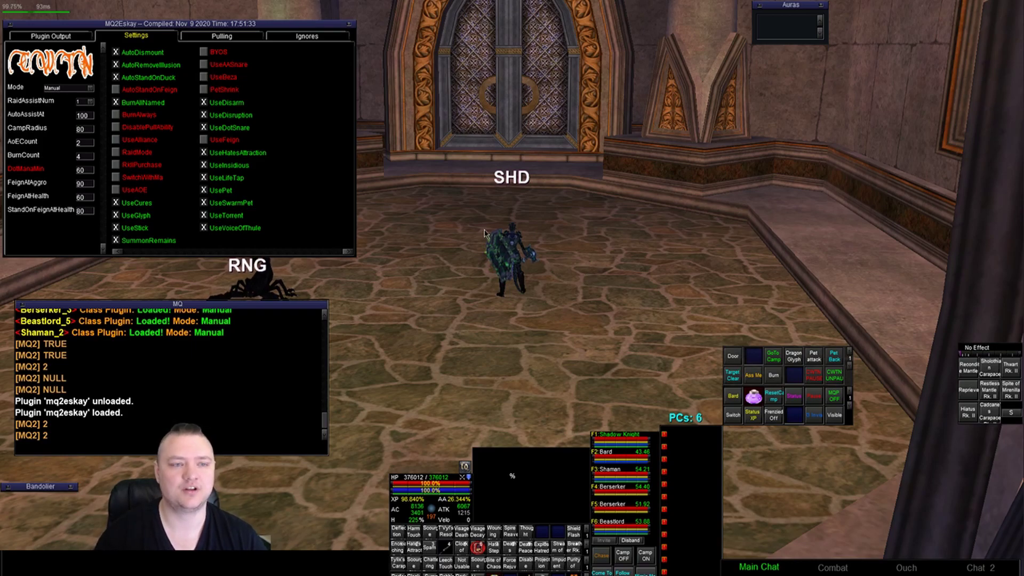
# Echo ${CWTN.Mode}, returning Manual, then try the Assist setting name.
pyautogui.write('/')
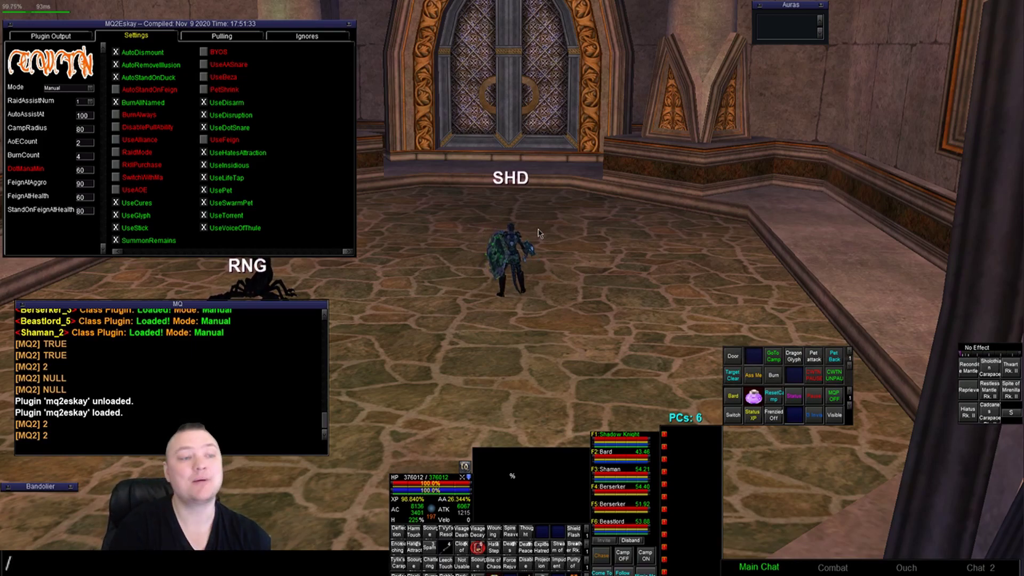
pyautogui.write('echo $P')
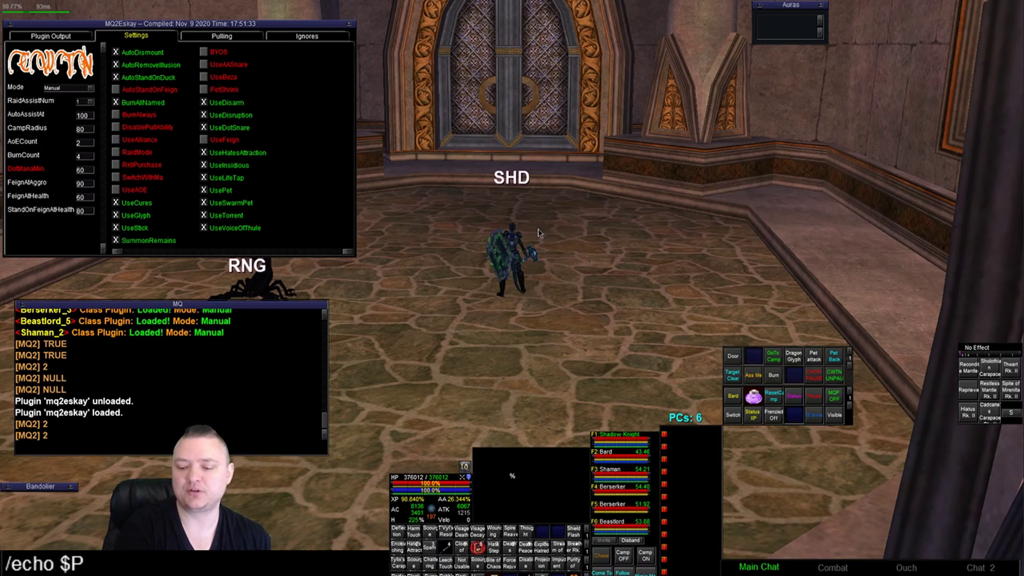
pyautogui.press('BackSpace')
pyautogui.write('{CWTN')
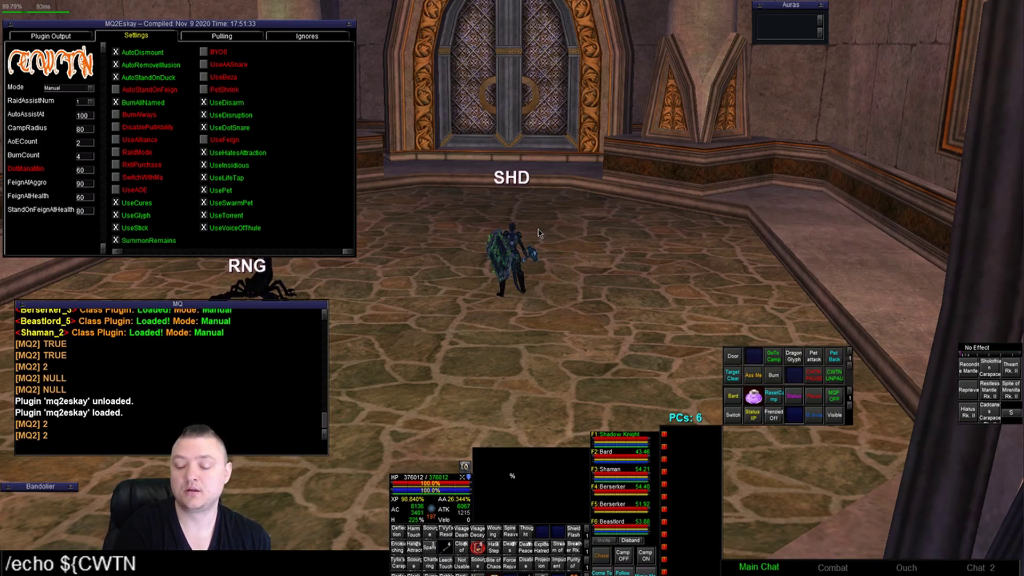
pyautogui.write('.')
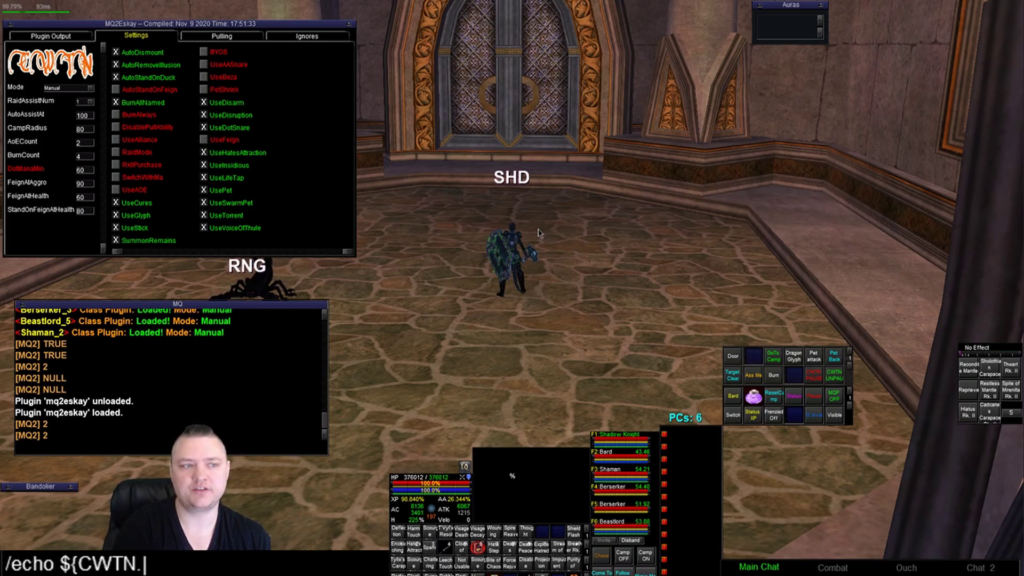
pyautogui.write('Mode{')
pyautogui.press('Return')
pyautogui.press('Up')
pyautogui.press('Left')
pyautogui.press('BackSpace')
pyautogui.write('Assist')
pyautogui.press('Return')
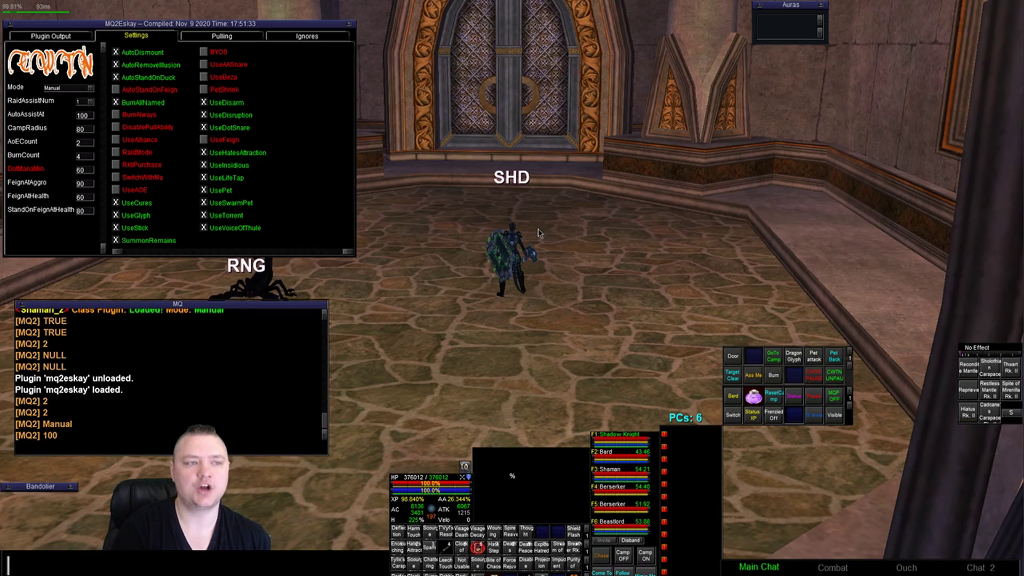
# Echo ${CWTN.AutoAssistAt} and ${CWTN.CampRadius}, returning 100 and 80.
pyautogui.press('Up')
pyautogui.press('BackSpace')
pyautogui.press('BackSpace')
pyautogui.press('BackSpace')
pyautogui.press('BackSpace')
pyautogui.press('BackSpace')
pyautogui.press('BackSpace')
pyautogui.write('AutoAssist')
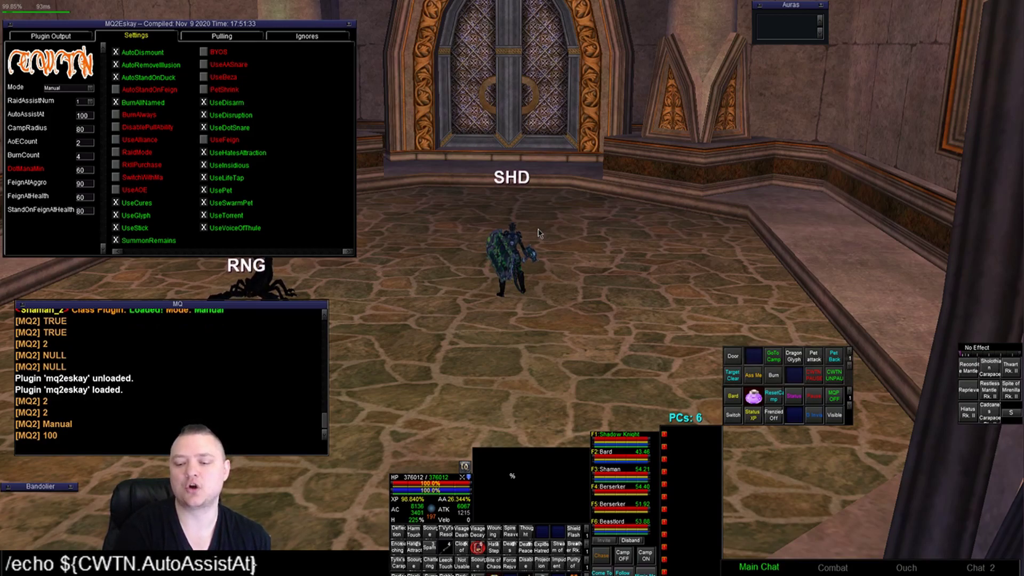
pyautogui.write('At')
pyautogui.press('Return')
pyautogui.press('Up')
pyautogui.press('Left')
pyautogui.press('BackSpace')
pyautogui.press('BackSpace')
pyautogui.press('BackSpace')
pyautogui.press('BackSpace')
pyautogui.press('BackSpace')
pyautogui.press('BackSpace')
pyautogui.press('BackSpace')
pyautogui.press('BackSpace')
pyautogui.press('BackSpace')
pyautogui.press('BackSpace')
pyautogui.press('BackSpace')
pyautogui.press('BackSpace')
pyautogui.write('CampRAdi')
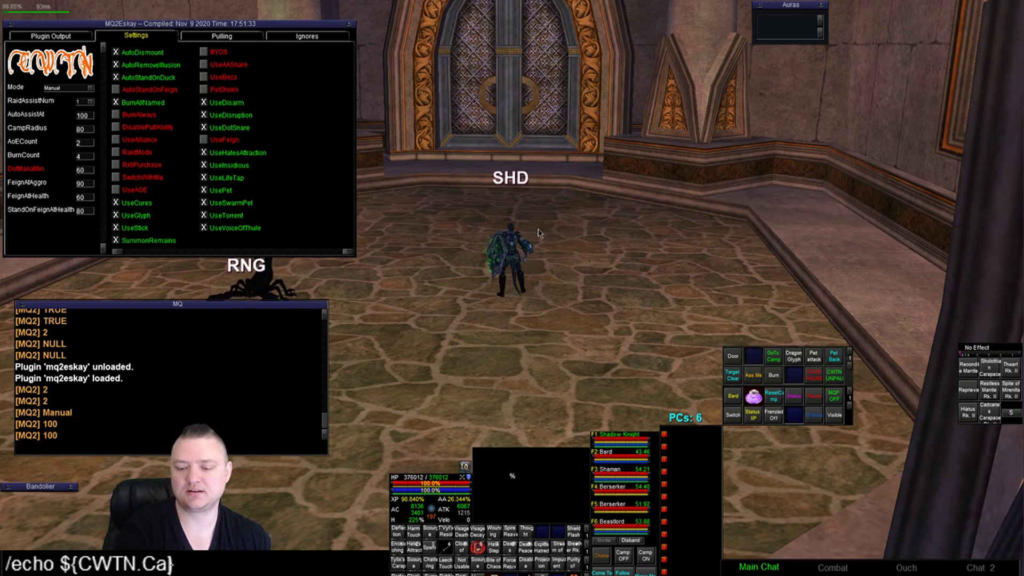
pyautogui.write('adius')
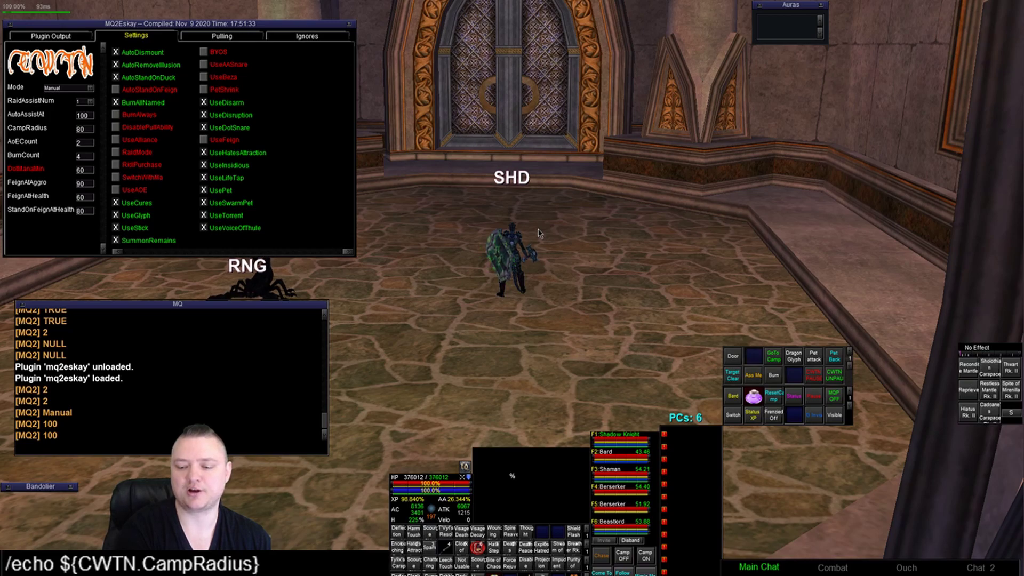
pyautogui.press('Return')
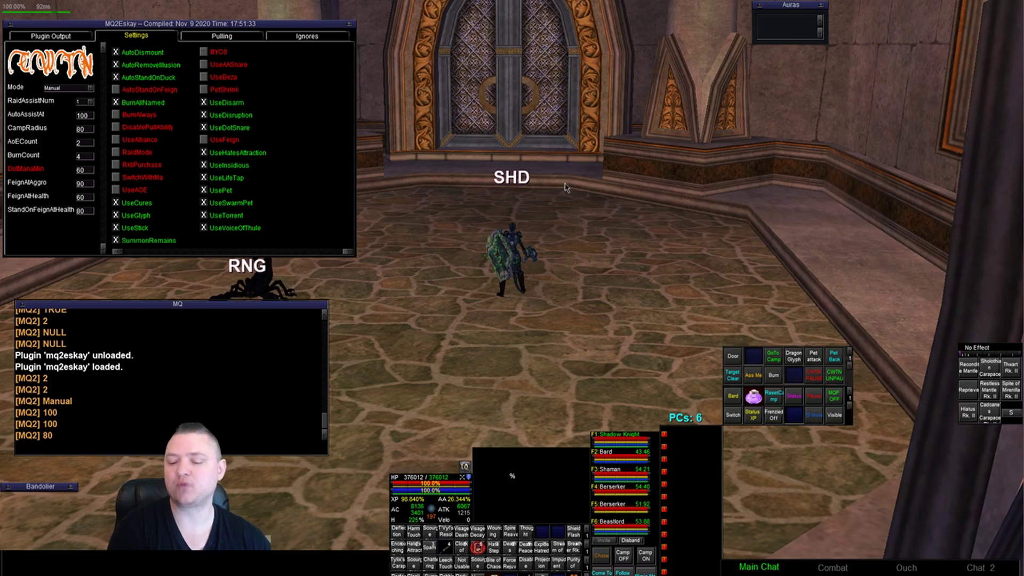
# Broadcast /noparse /bcga //bc ${CWTN.Mode}, then the CampRadius version, to all group bots.
pyautogui.write('/noparse /b')
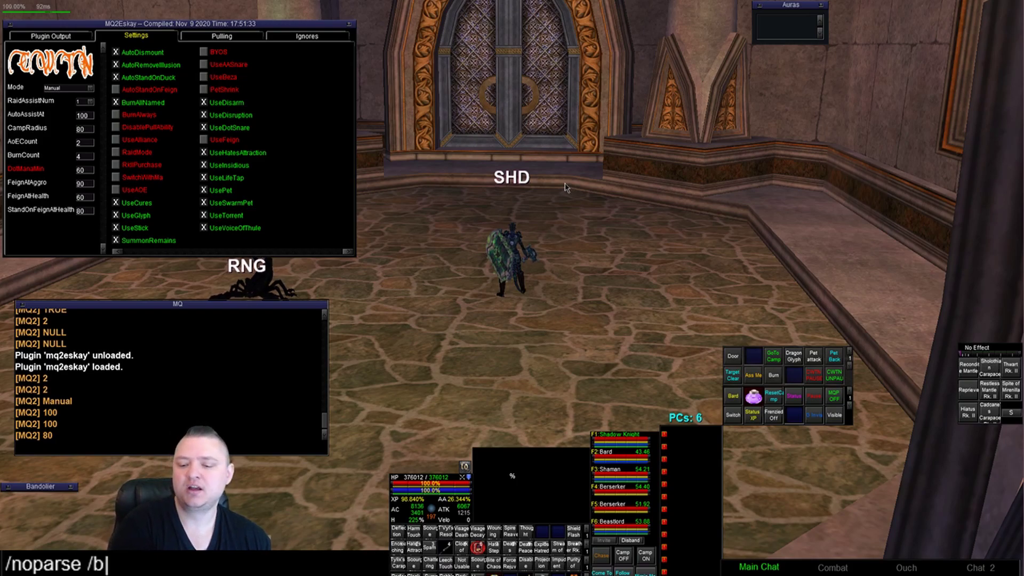
pyautogui.write('cga //bc ${')
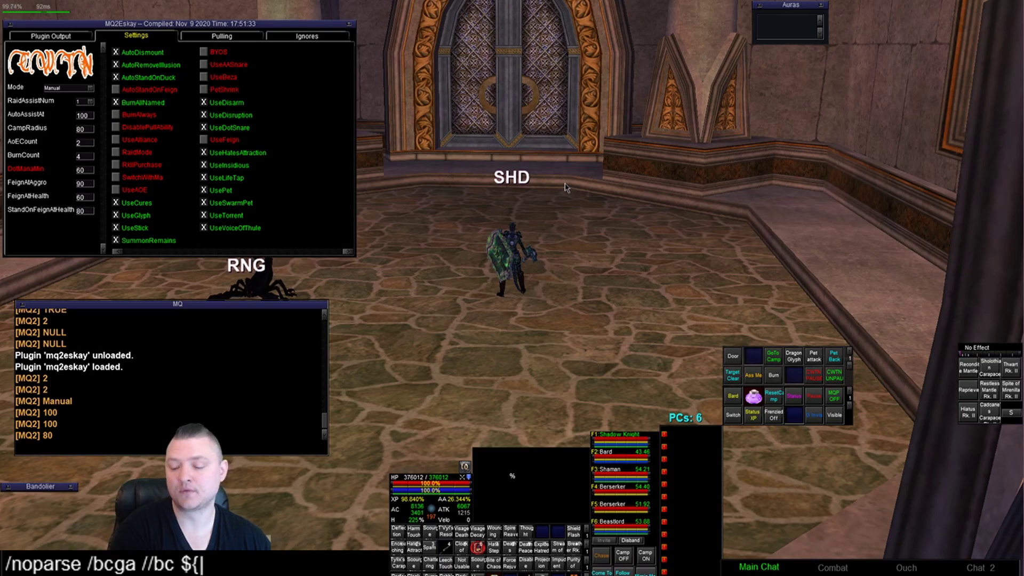
pyautogui.write('CWTN.Mode}')
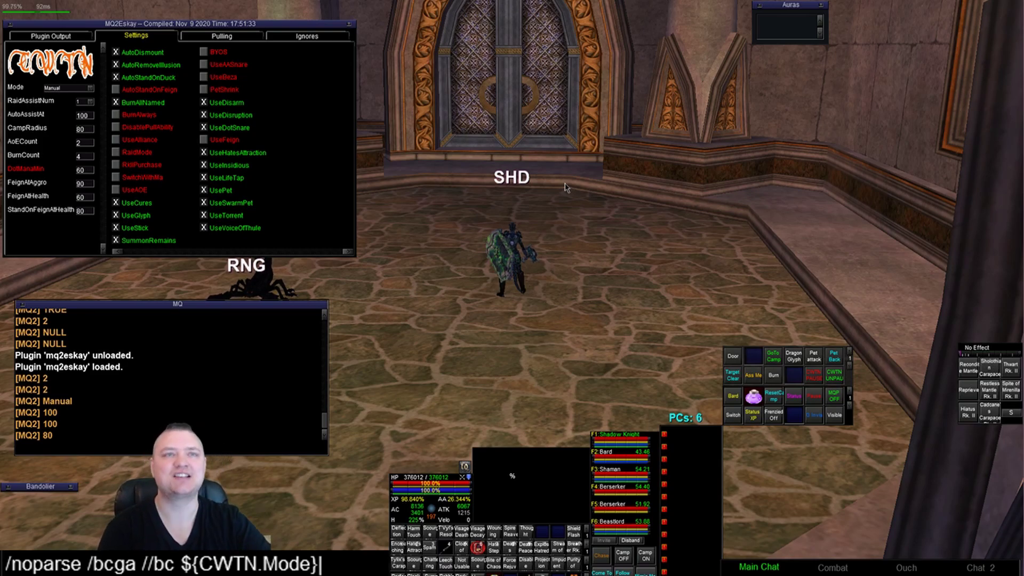
pyautogui.press('Return')
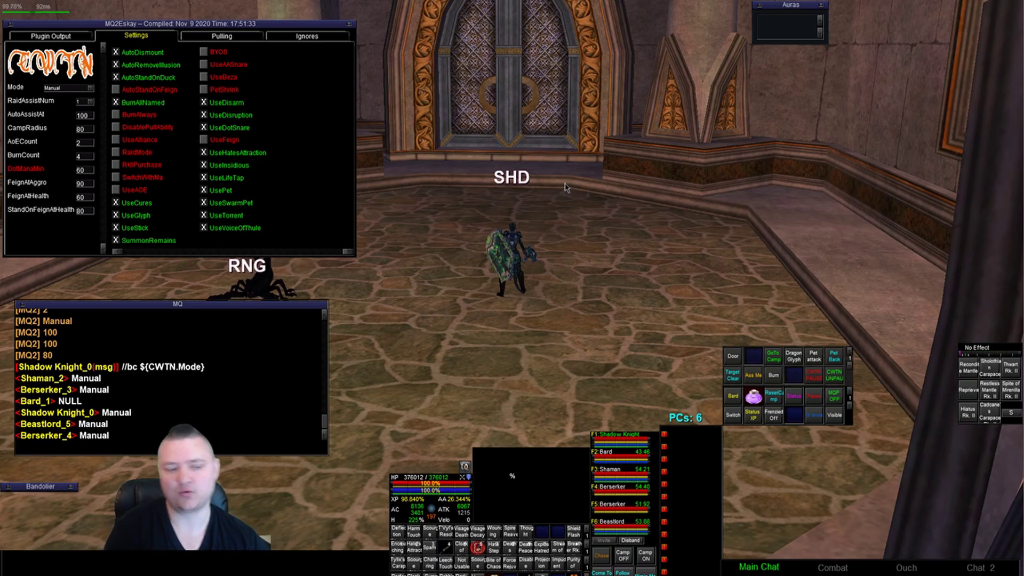
pyautogui.press('Up')
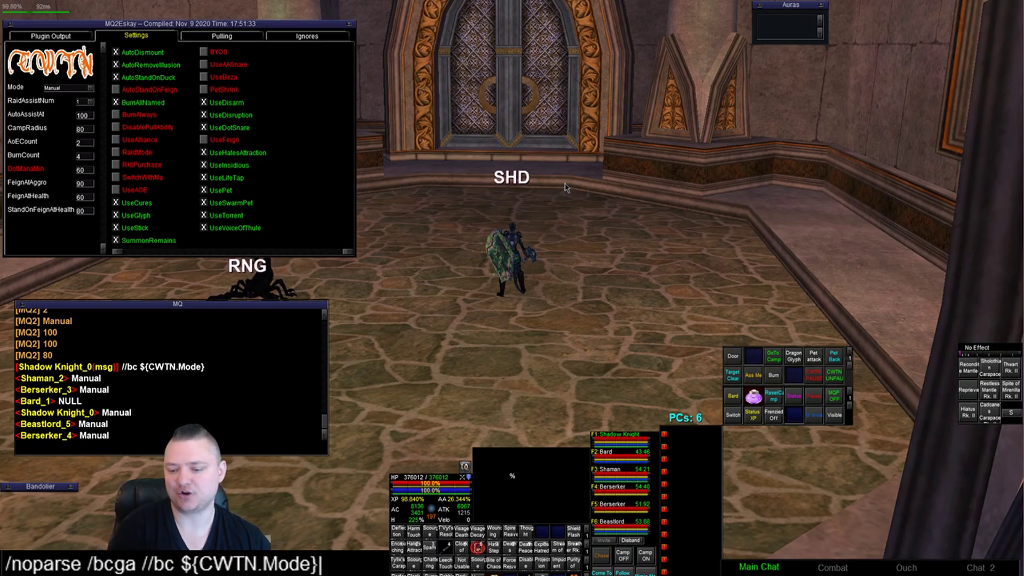
pyautogui.press('Left')
pyautogui.press('Left')
pyautogui.press('Left')
pyautogui.press('Left')
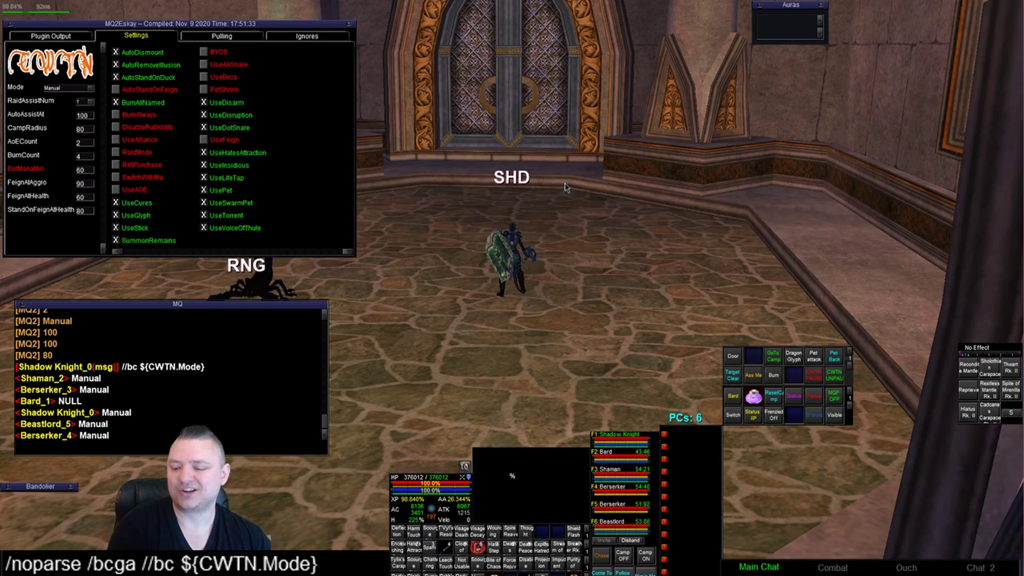
pyautogui.press('BackSpace')
pyautogui.press('BackSpace')
pyautogui.press('BackSpace')
pyautogui.press('BackSpace')
pyautogui.write('CampRadius')
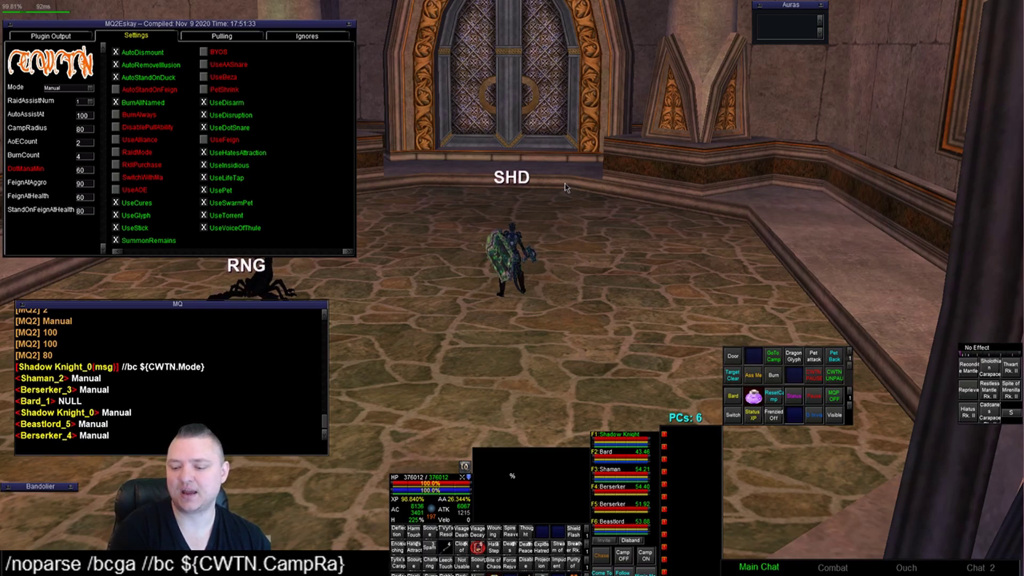
pyautogui.press('Return')
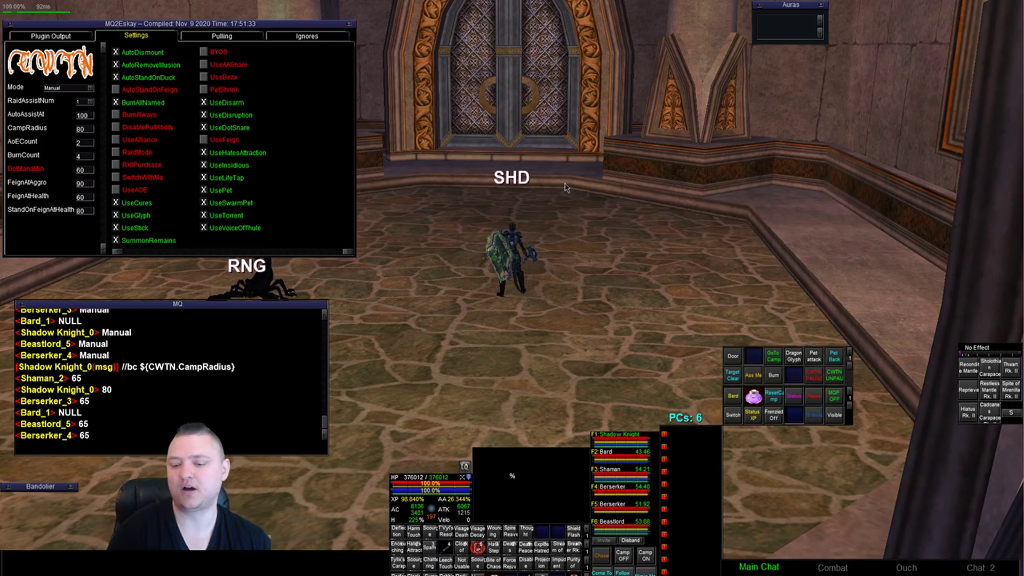
pyautogui.press('Up')
pyautogui.press('Left')
pyautogui.press('BackSpace')
pyautogui.press('BackSpace')
pyautogui.press('BackSpace')
pyautogui.press('BackSpace')
pyautogui.press('BackSpace')
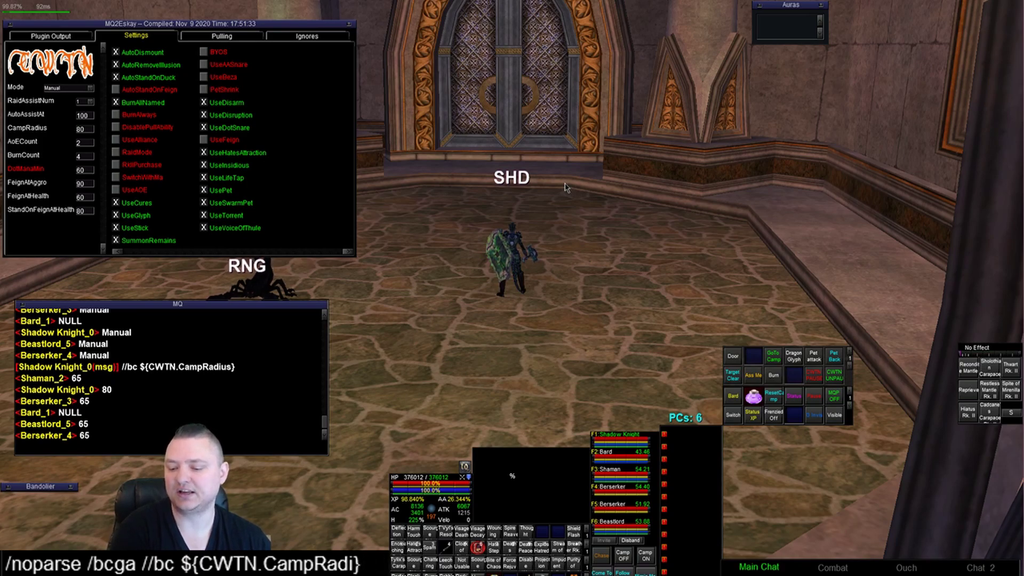
pyautogui.press('BackSpace')
pyautogui.press('BackSpace')
pyautogui.press('BackSpace')
pyautogui.press('BackSpace')
pyautogui.press('BackSpace')
# Ask every bot for ${CWTN.Paused}, re-querying after a first pause attempt.
pyautogui.write('Paused')
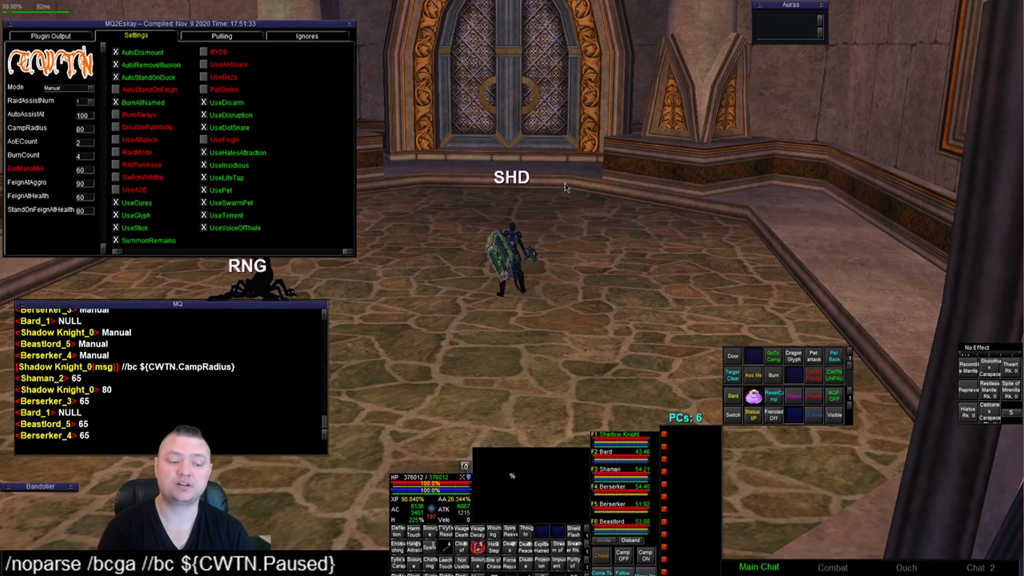
pyautogui.press('Return')
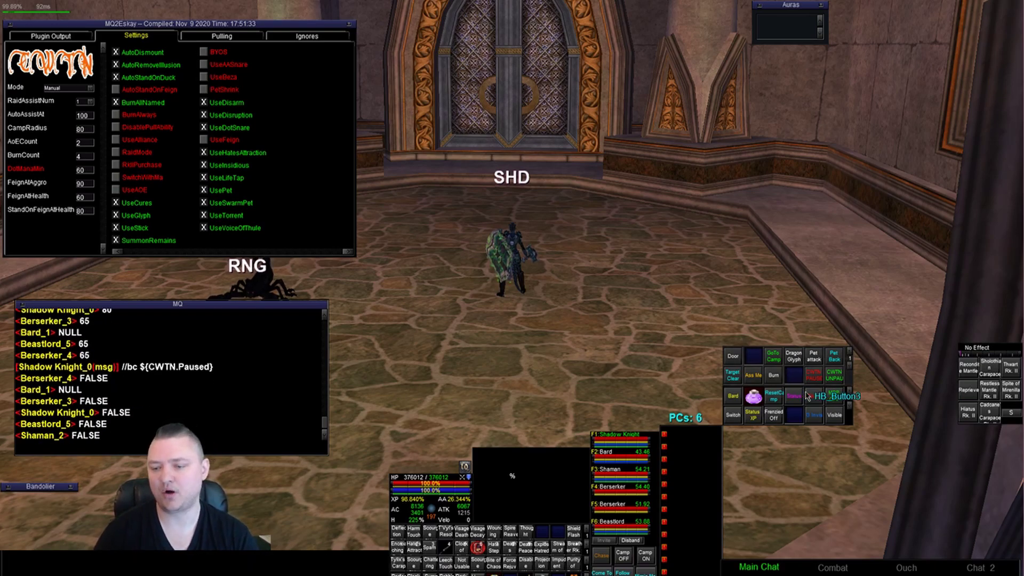
pyautogui.click(815, 372)
pyautogui.press('Up')
pyautogui.press('Return')
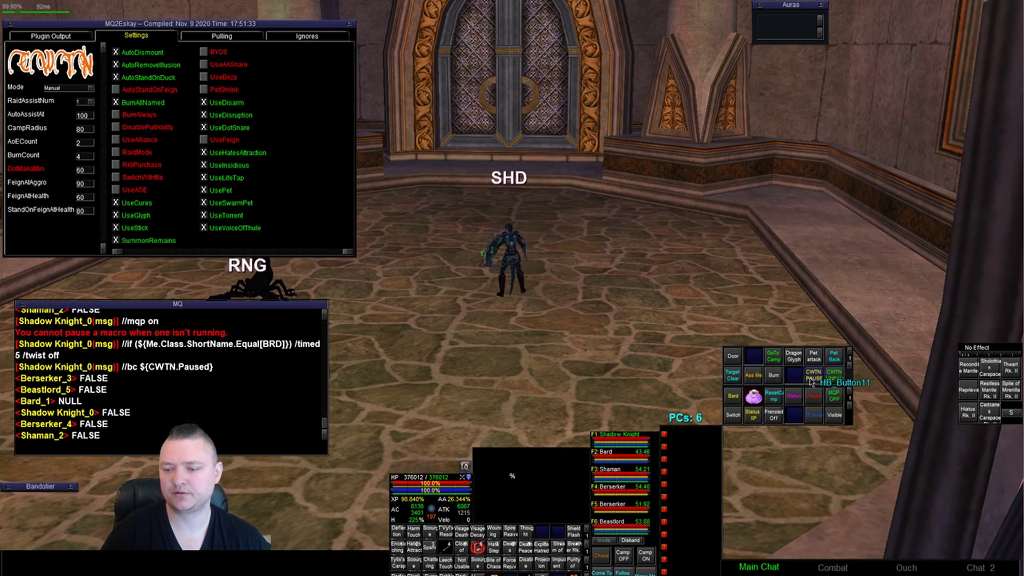
# Pause the bots with CWTN PAUSE and confirm TRUE, then unpause and confirm FALSE.
pyautogui.click(810, 379)
pyautogui.press('Up')
pyautogui.press('Return')
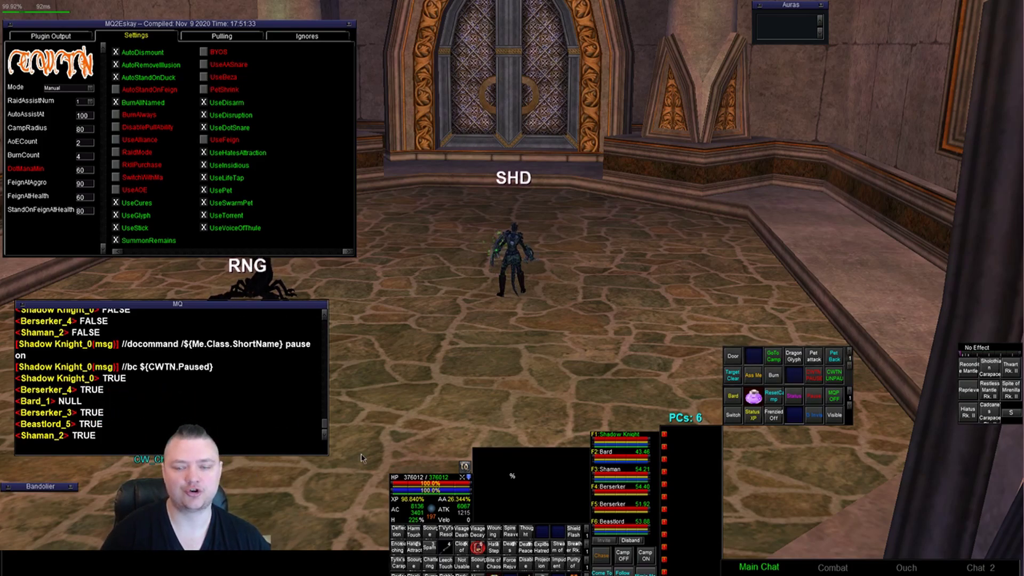
pyautogui.click(833, 378)
pyautogui.press('Up')
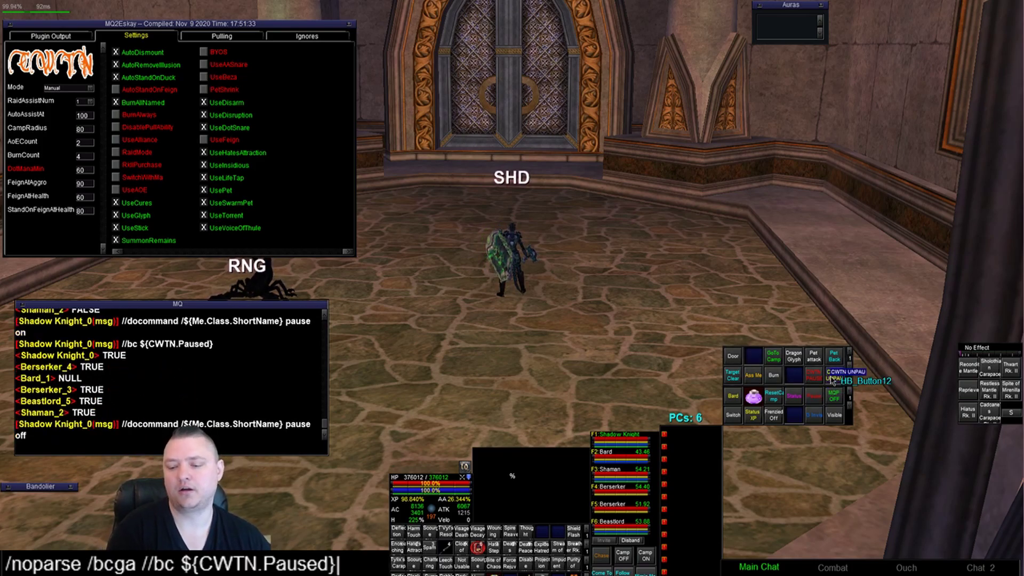
pyautogui.press('Return')
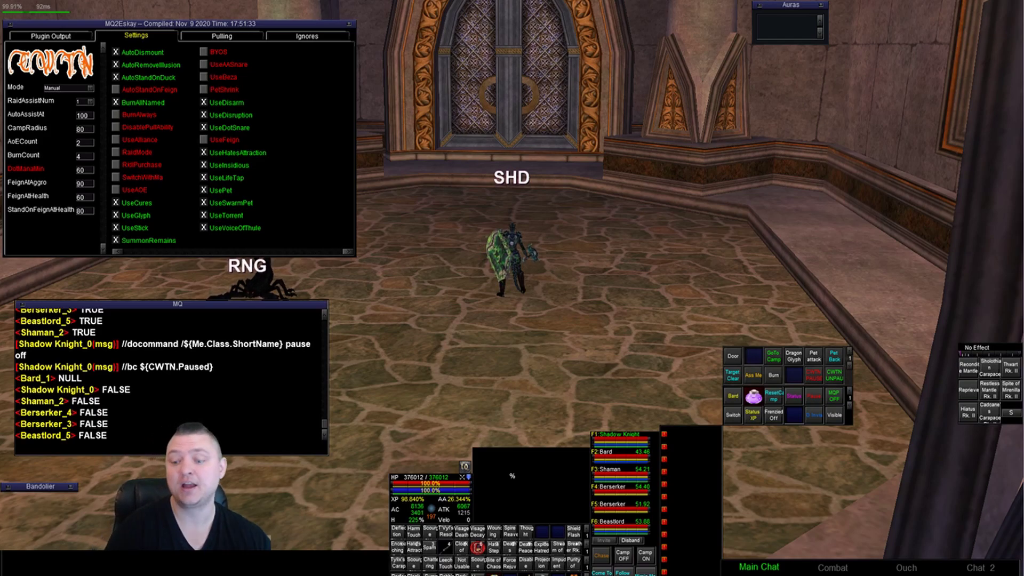
# Edit the recalled Paused group query to ask every bot for CWTN.Stance and send it.
pyautogui.press('Up')
pyautogui.press('Left')
pyautogui.press('BackSpace')
pyautogui.press('BackSpace')
pyautogui.press('BackSpace')
pyautogui.press('BackSpace')
pyautogui.press('BackSpace')
pyautogui.press('BackSpace')
pyautogui.write('Stance')
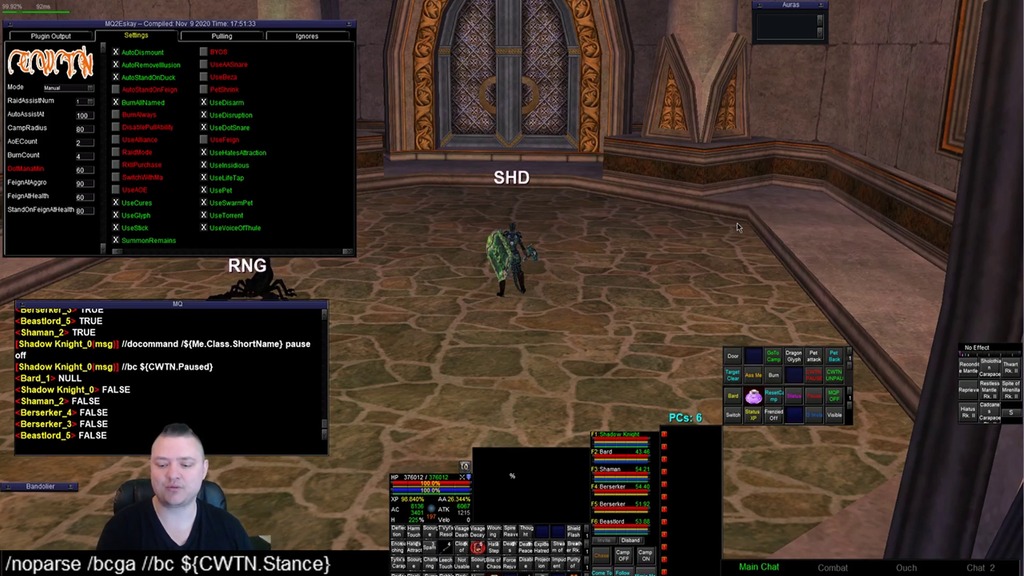
pyautogui.press('Return')
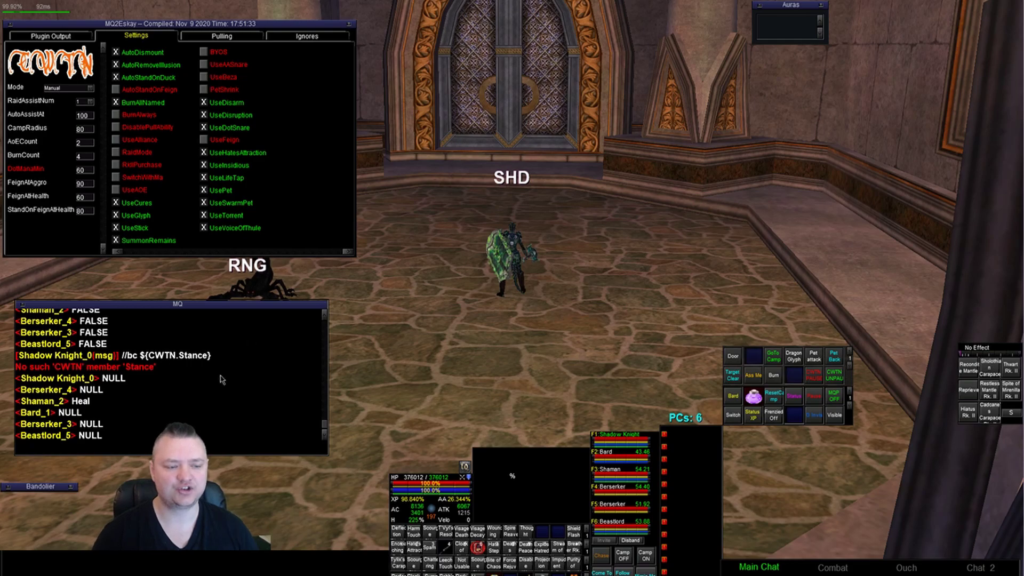